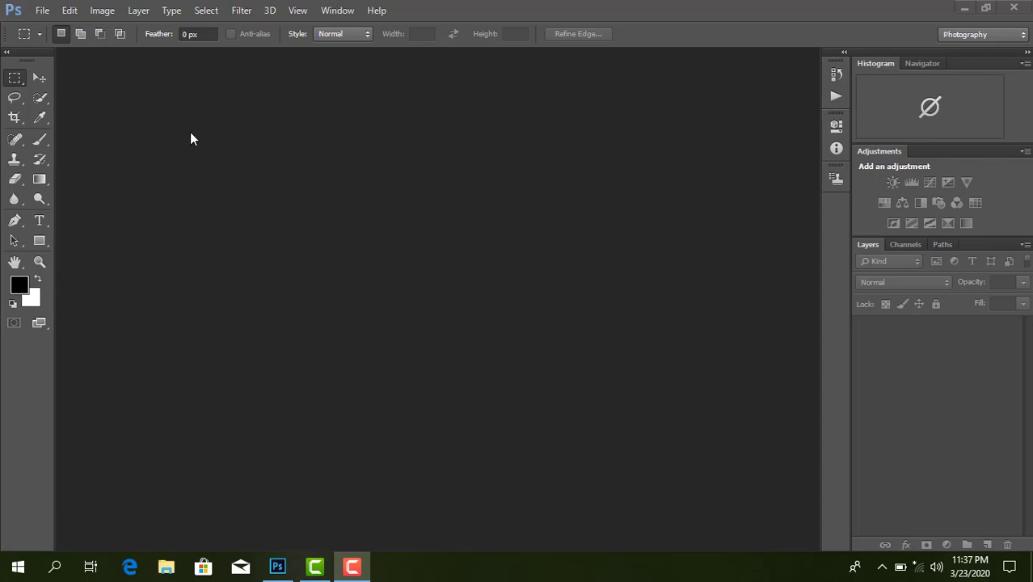
Step: Open the image "model 1 png" from the Desktop and dock its floating window as a tab
left_click(35, 79)
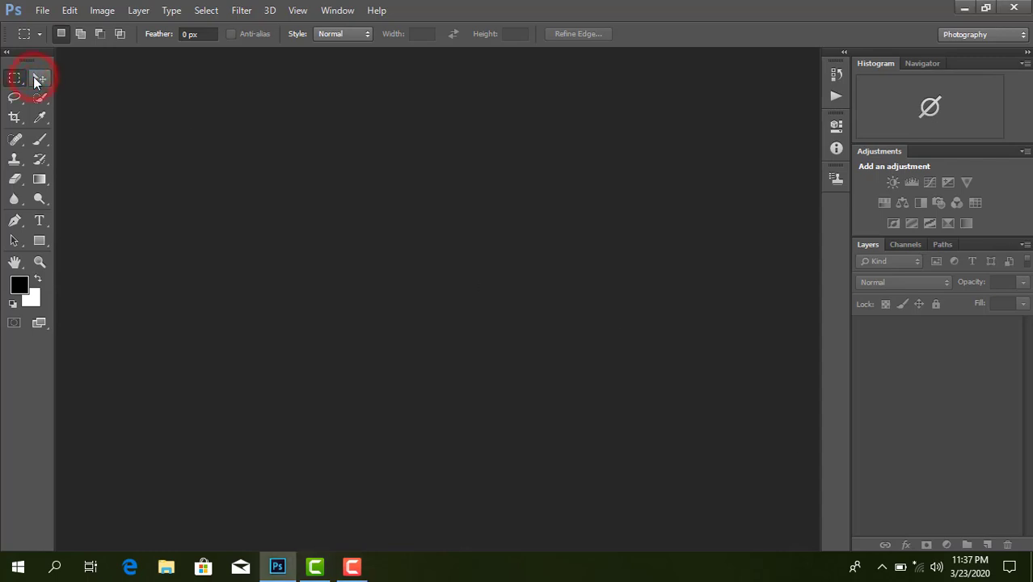
left_click(42, 10)
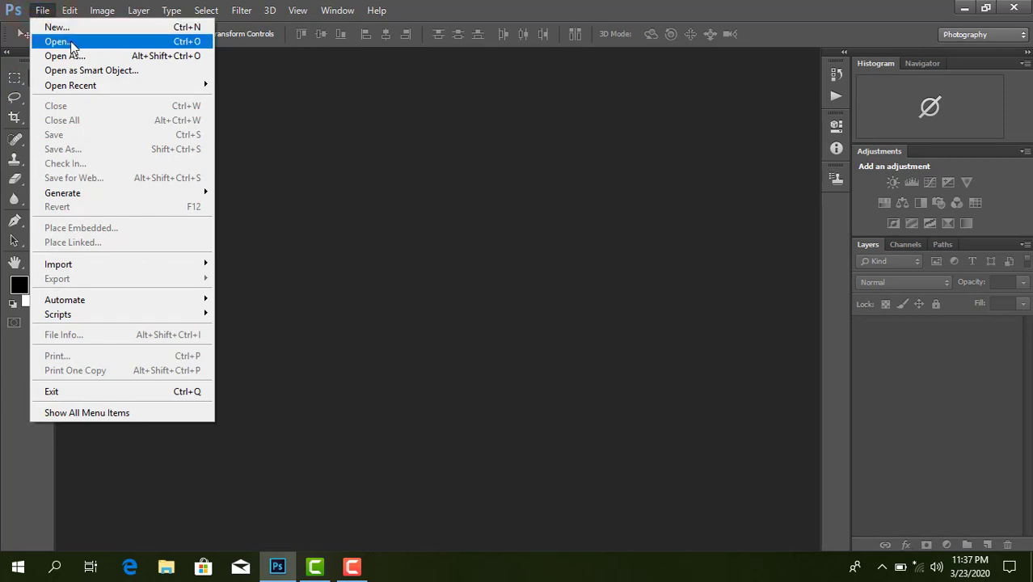
left_click(117, 44)
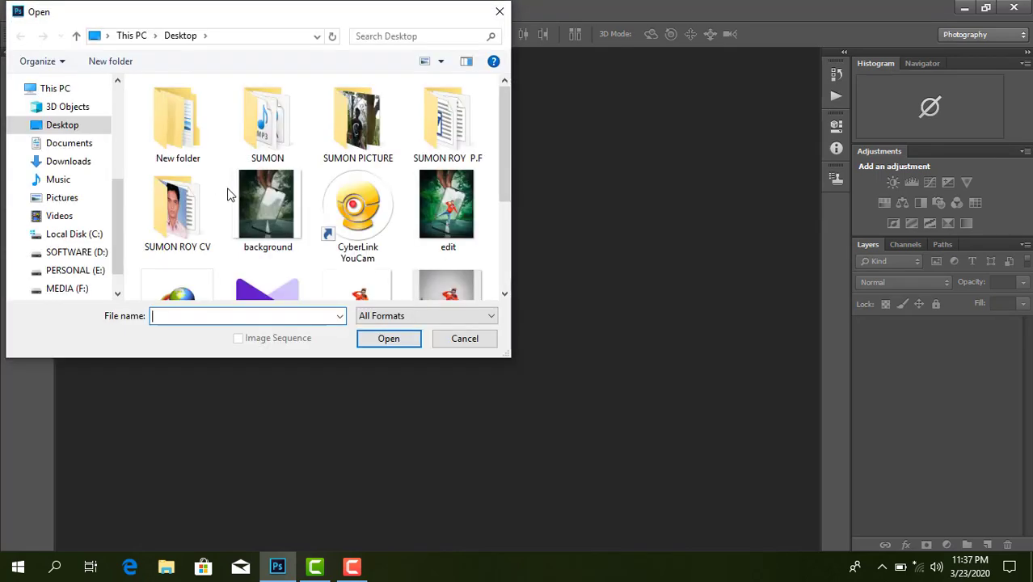
left_click(504, 296)
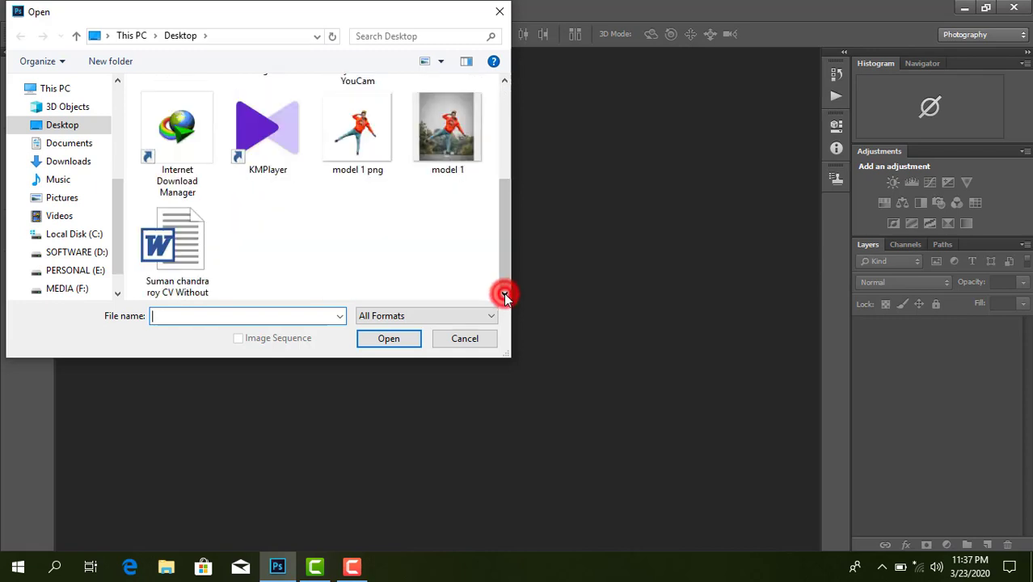
left_click(353, 157)
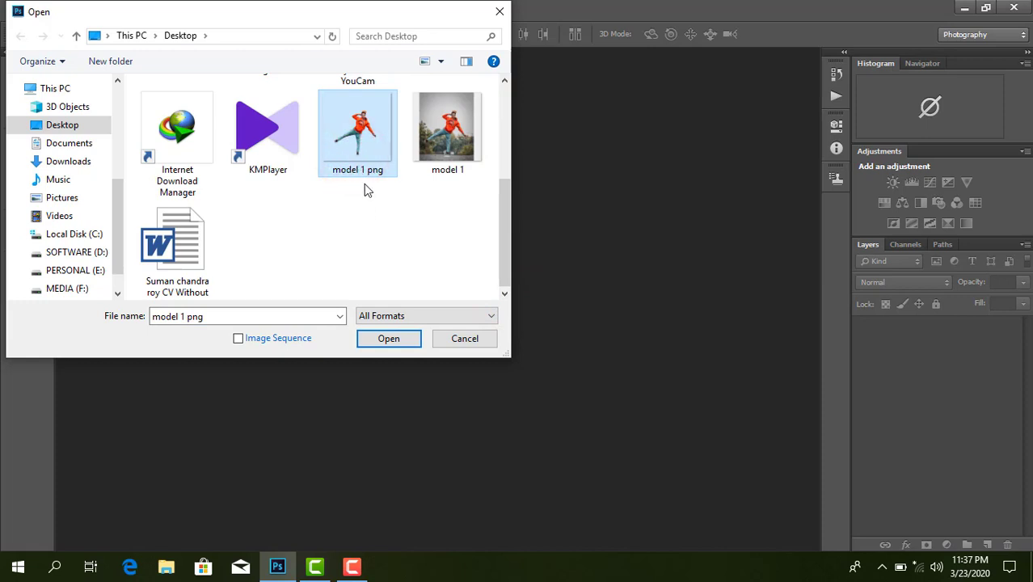
double_click(362, 152)
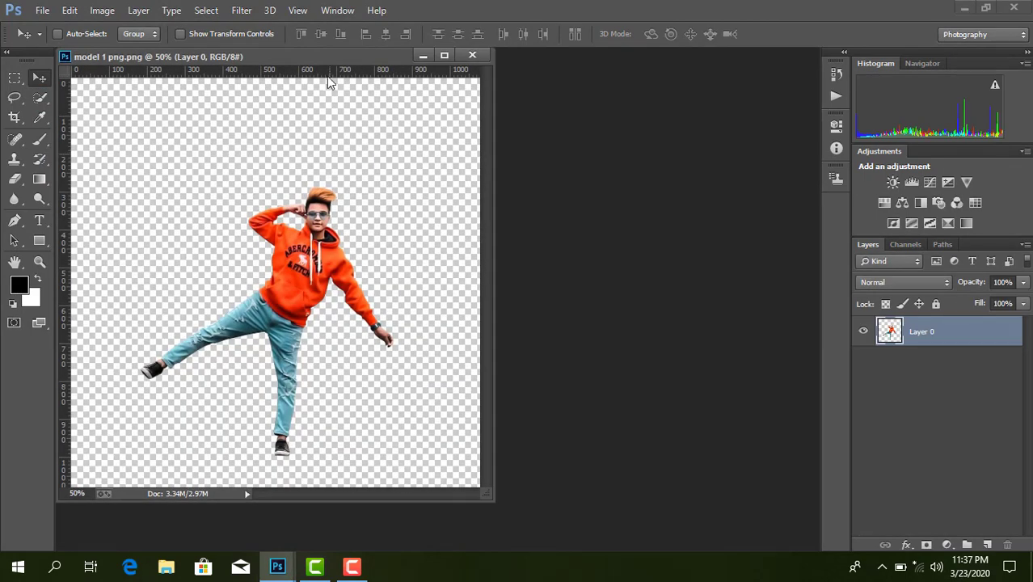
left_click(320, 57)
left_click_drag(321, 58, 338, 52)
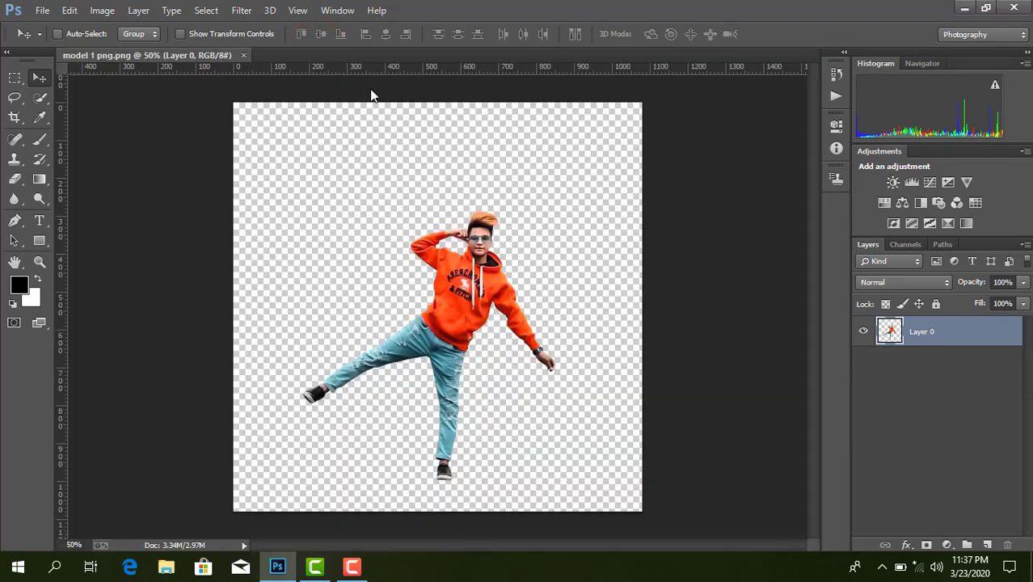
Step: Place the "background" image from the Desktop into the document as a linked file at its default size
left_click(42, 11)
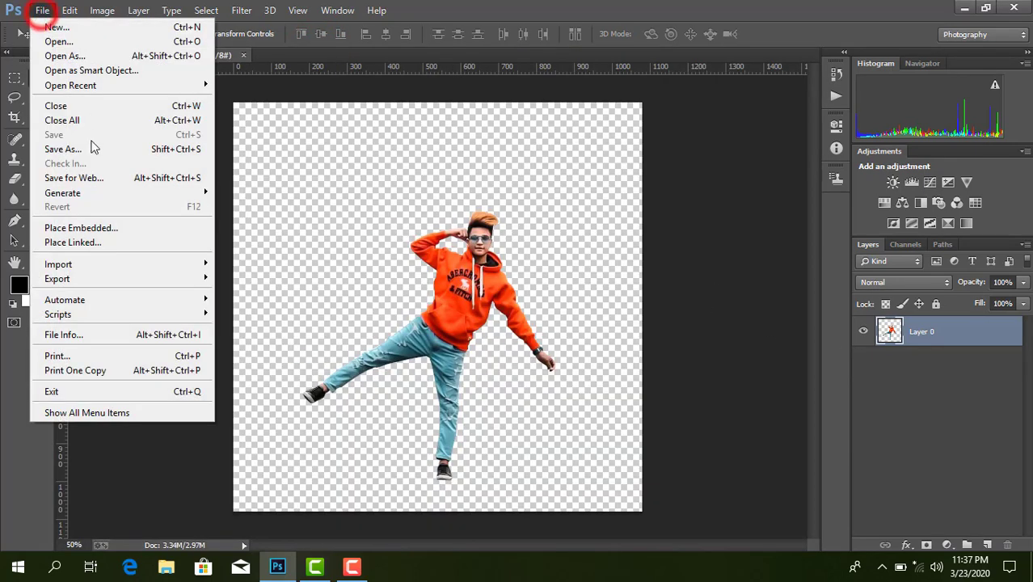
left_click(94, 244)
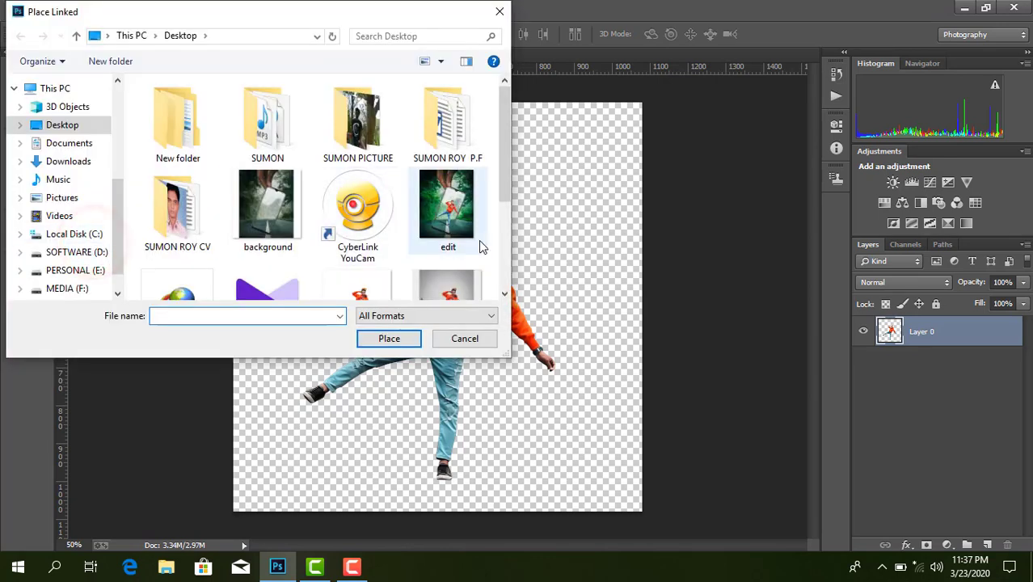
double_click(266, 201)
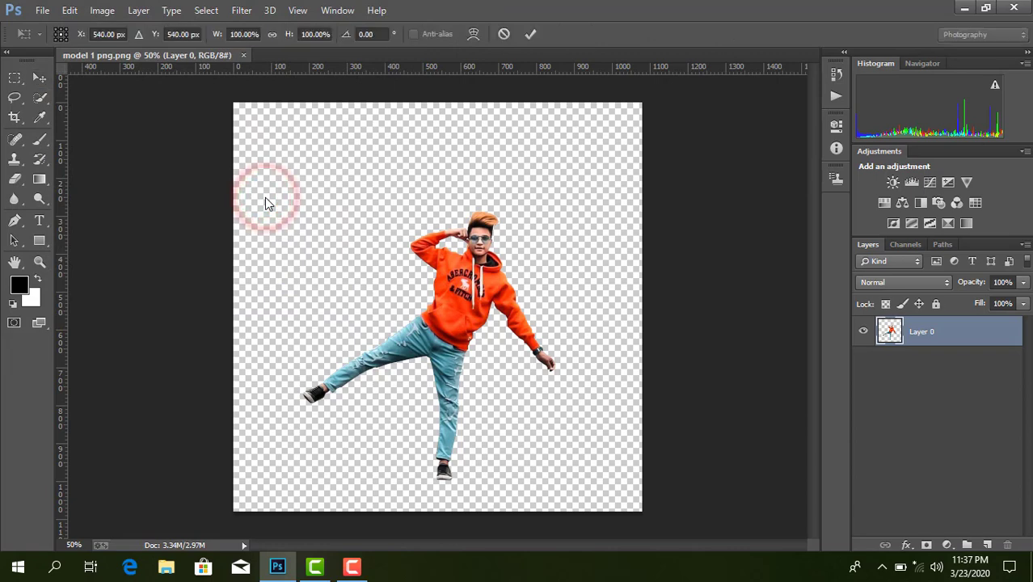
left_click(530, 36)
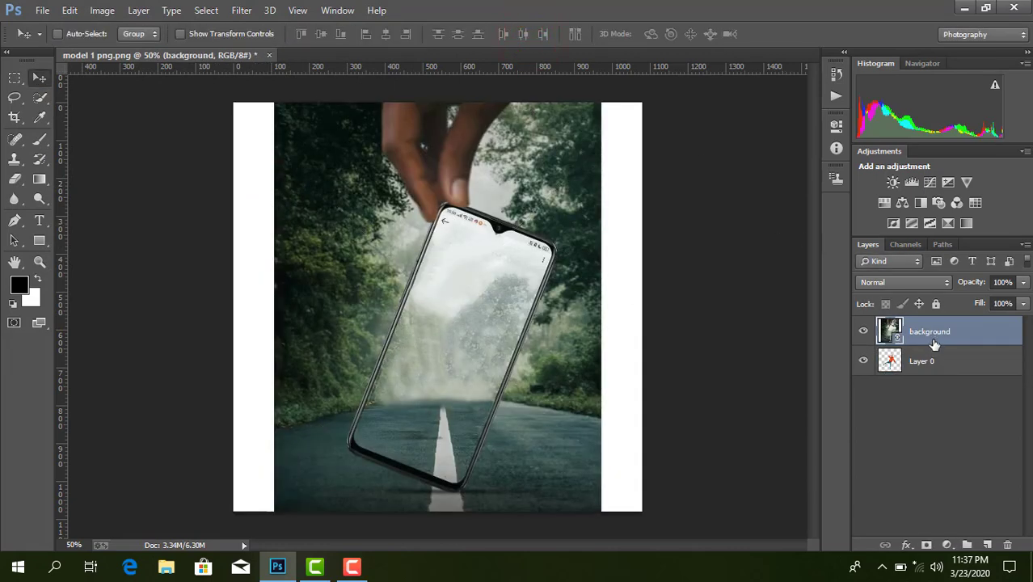
Step: Move the background layer below Layer 0 and rasterize it
left_click_drag(934, 341, 934, 408)
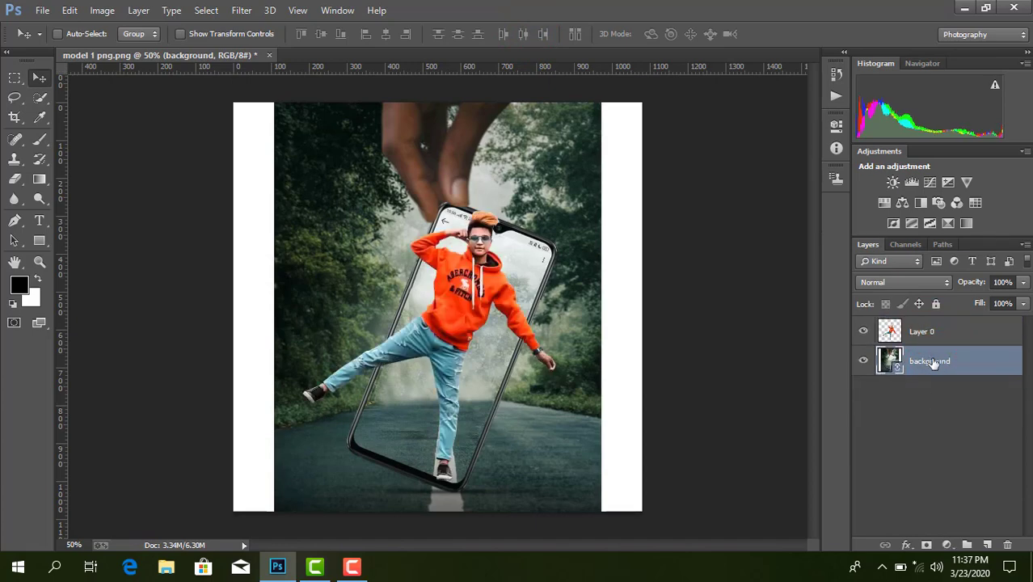
right_click(933, 363)
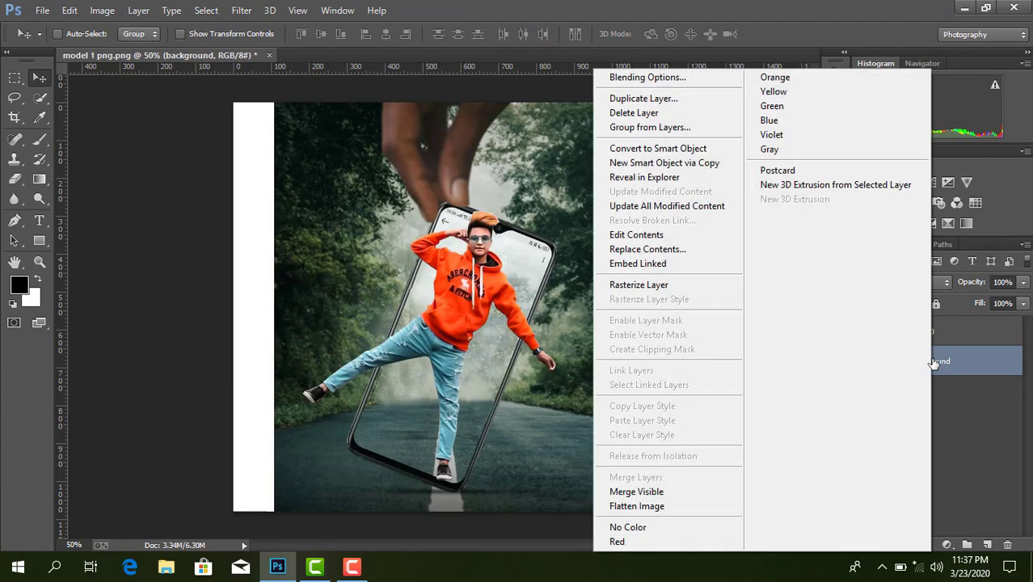
left_click(673, 284)
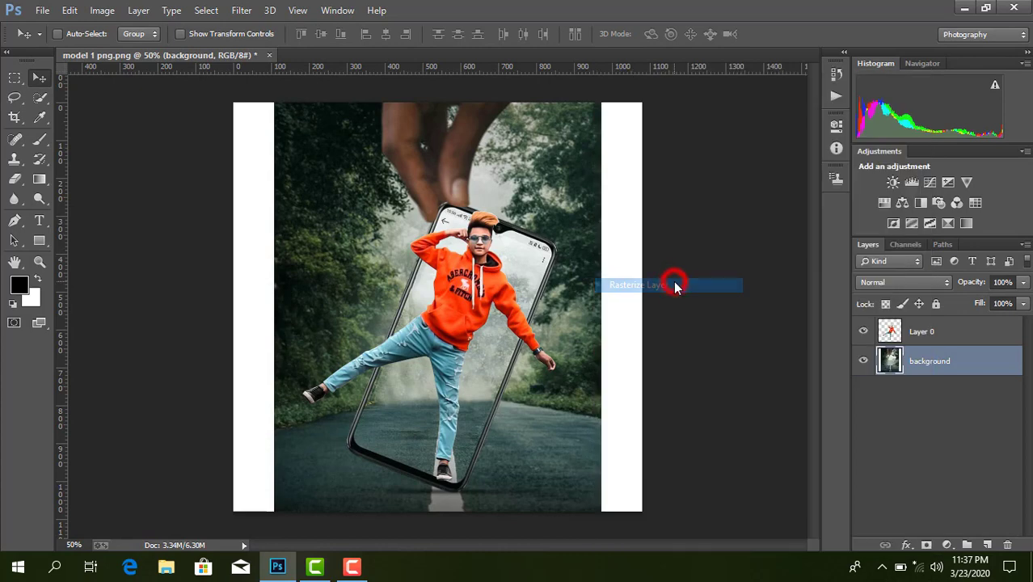
Step: Crop the canvas to the width of the background photo, cutting off the white strips on both sides
left_click(14, 117)
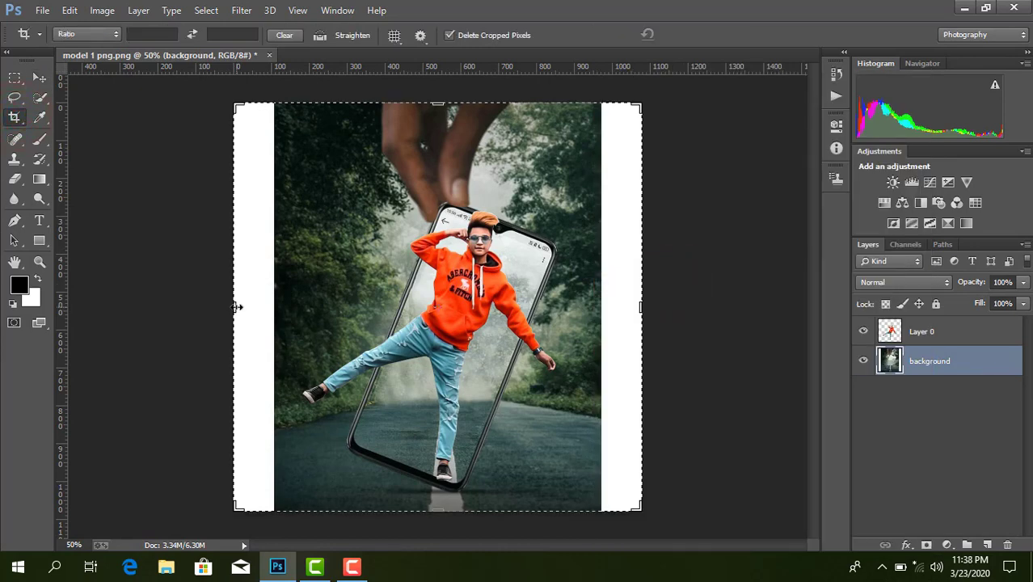
left_click_drag(238, 307, 255, 307)
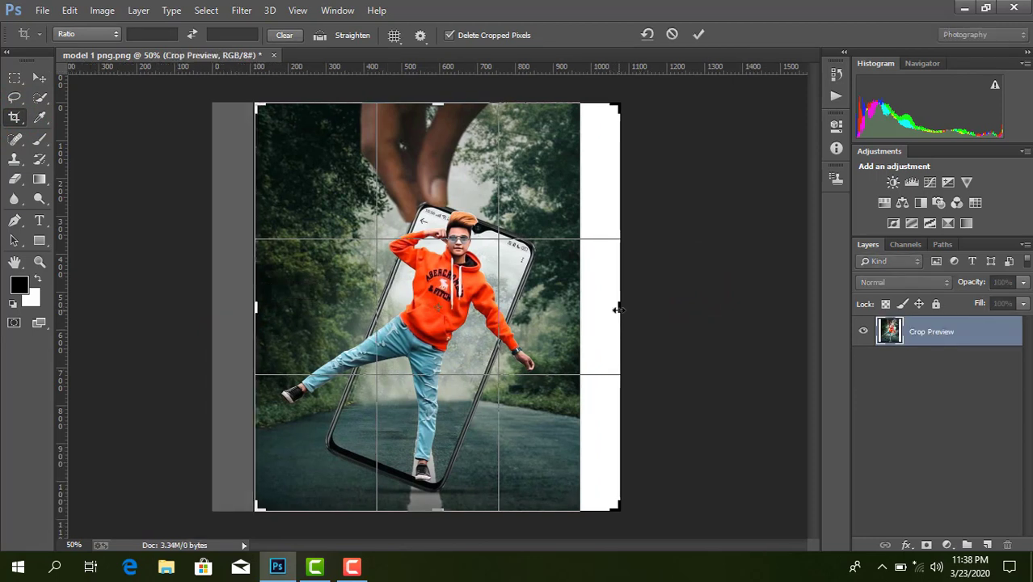
left_click_drag(621, 310, 601, 309)
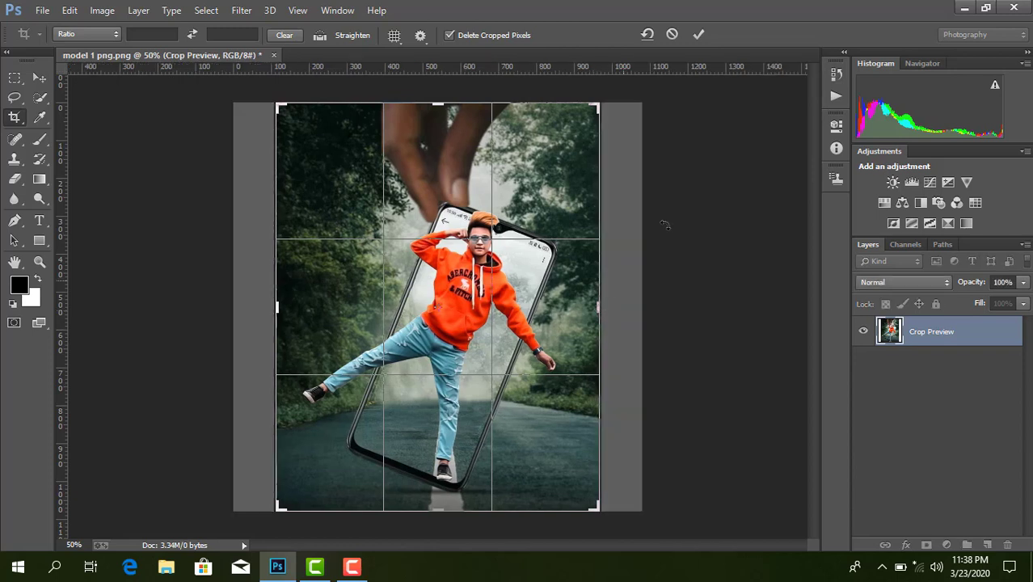
left_click(699, 35)
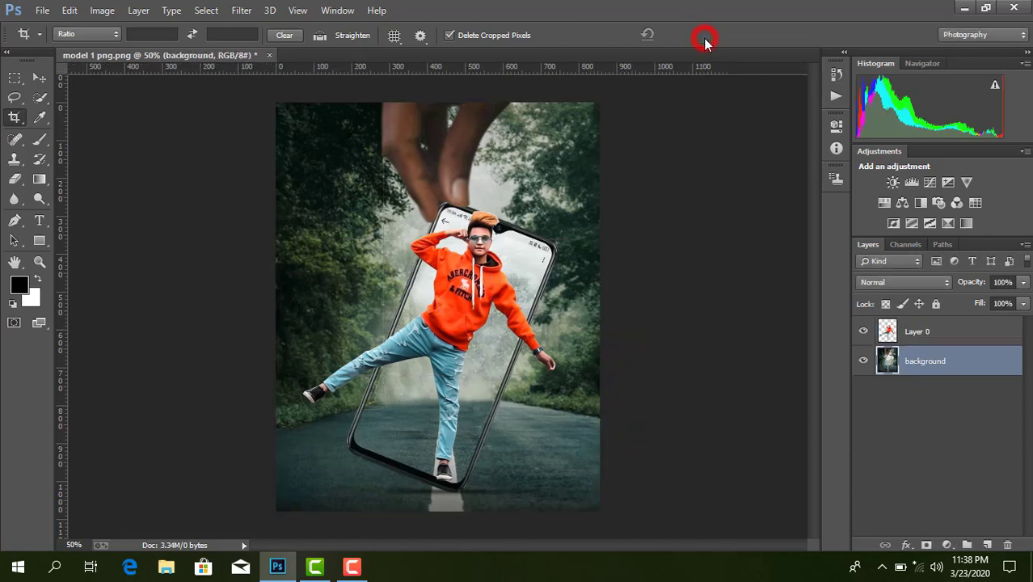
Step: Free-transform the model on Layer 0, scaling it down to about 59% so it fits within the phone frame
left_click(949, 336)
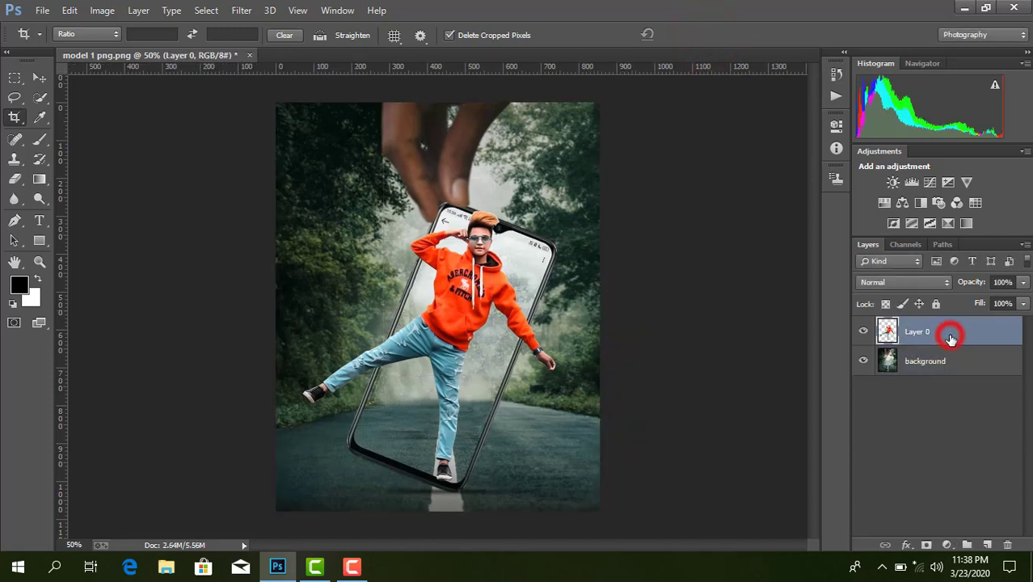
key("ctrl+t")
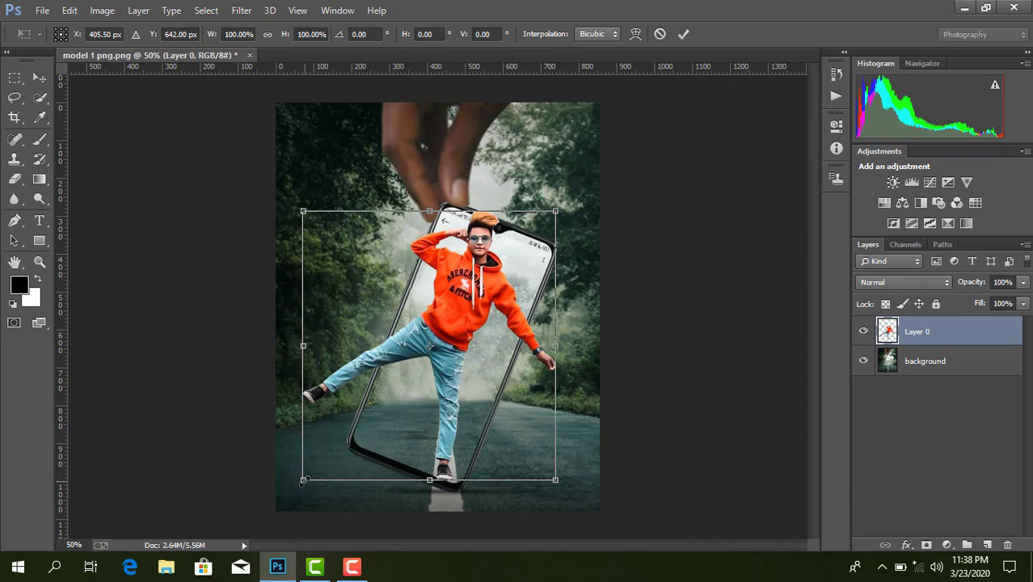
left_click_drag(303, 481, 362, 417)
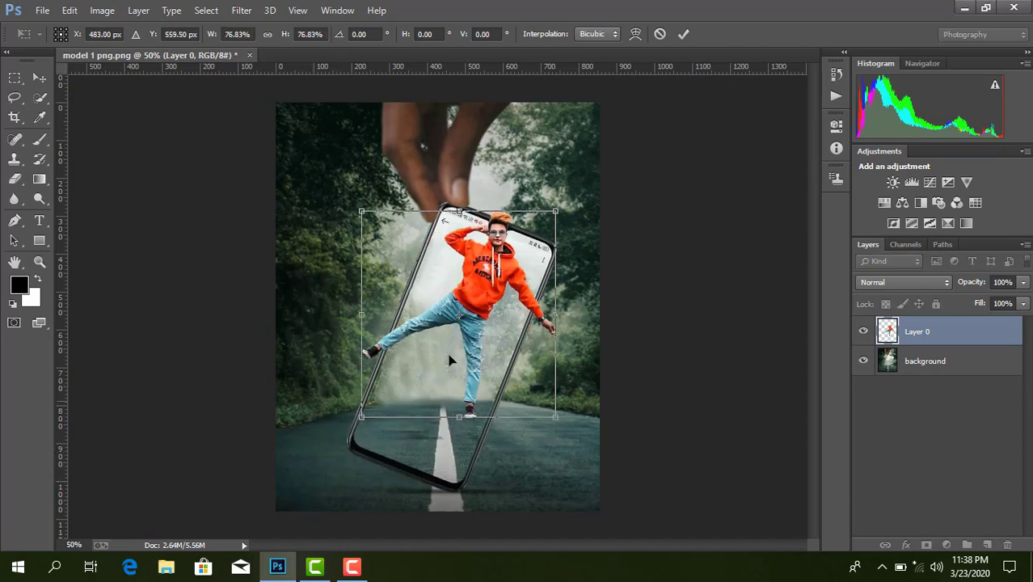
left_click_drag(557, 205, 532, 245)
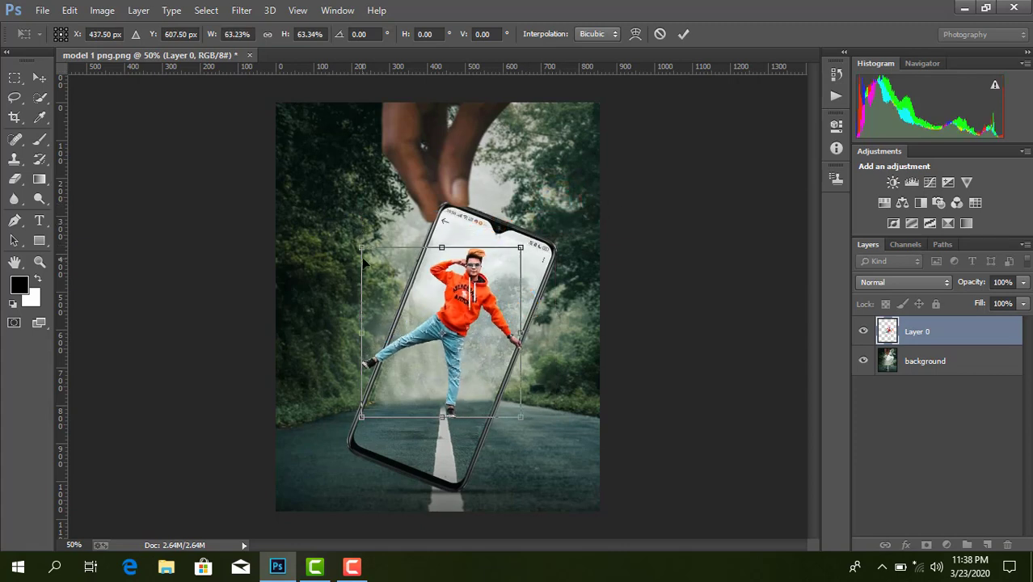
mouse_move(361, 252)
left_mouse_down()
mouse_move(352, 250)
mouse_move(373, 244)
mouse_move(371, 259)
left_mouse_up()
Step: Nudge the model straight down within the phone frame to a vertical position of 688 px
key("Down")
key("Down")
key("Down")
key("Down")
key("Down")
key("Down")
key("Down")
key("Down")
key("Down")
key("Down")
key("Down")
key("Down")
key("Down")
key("Down")
key("Down")
key("Down")
key("Down")
key("Down")
key("Down")
key("Down")
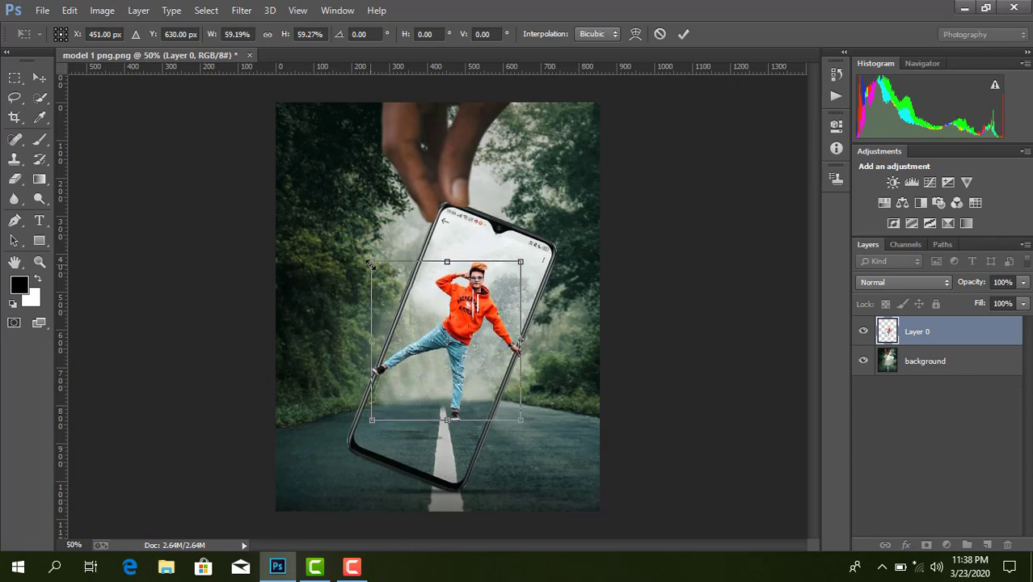
key("Down")
key("Down")
key("Down")
key("Down")
key("Down")
key("Down")
key("Down")
key("Down")
key("Down")
key("Down")
key("Down")
key("Down")
key("Down")
key("Down")
key("Down")
key("Down")
key("Down")
key("Down")
key("Down")
key("Down")
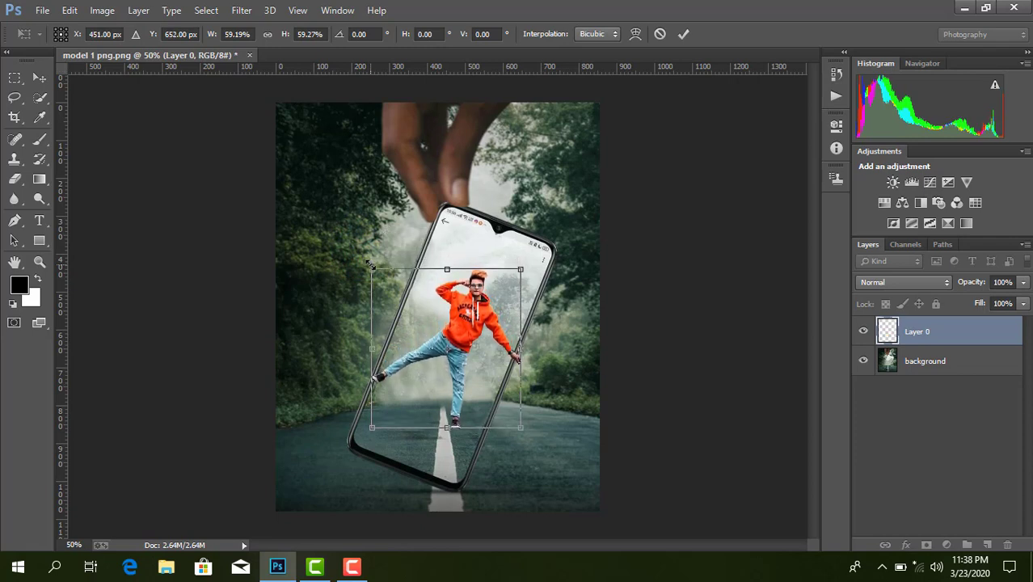
key("Down")
key("Down")
key("Down")
key("Down")
key("Down")
key("Down")
key("Down")
key("Down")
key("Down")
key("Down")
key("Down")
key("Down")
key("Down")
key("Down")
key("Down")
key("Down")
key("Down")
key("Down")
key("Down")
key("Down")
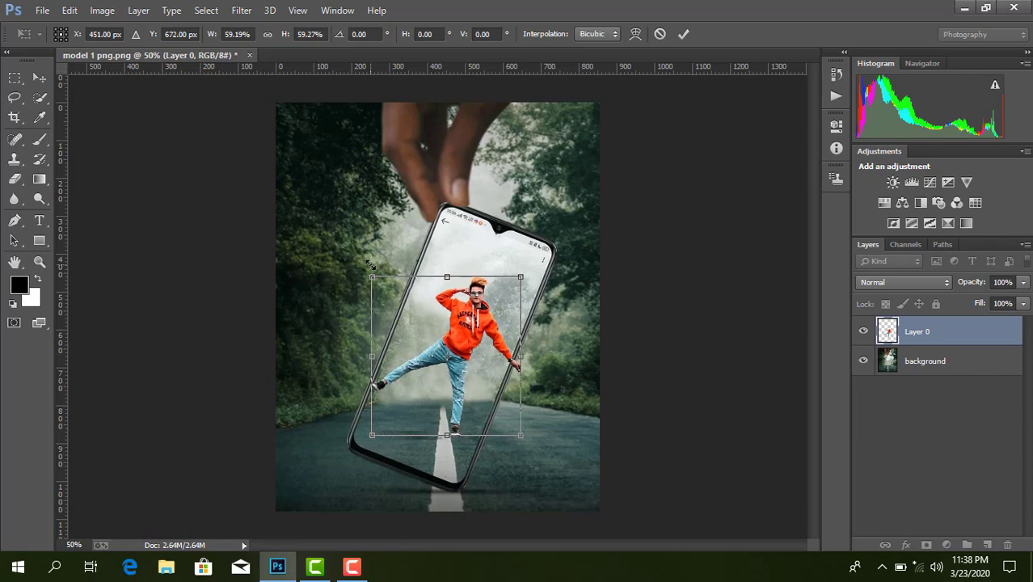
key("Down")
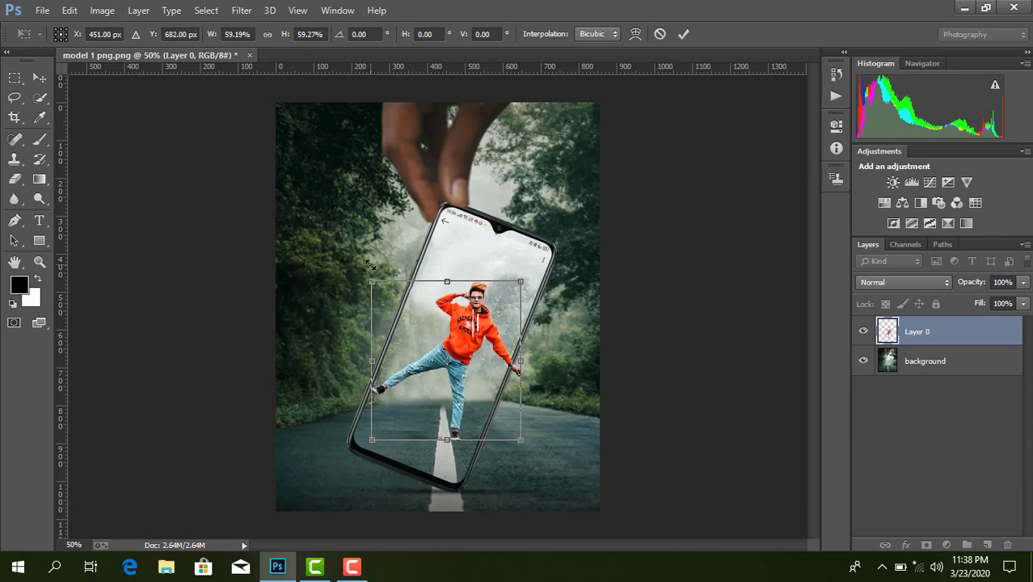
key("Down")
key("Down")
key("Down")
key("Down")
key("Down")
key("Down")
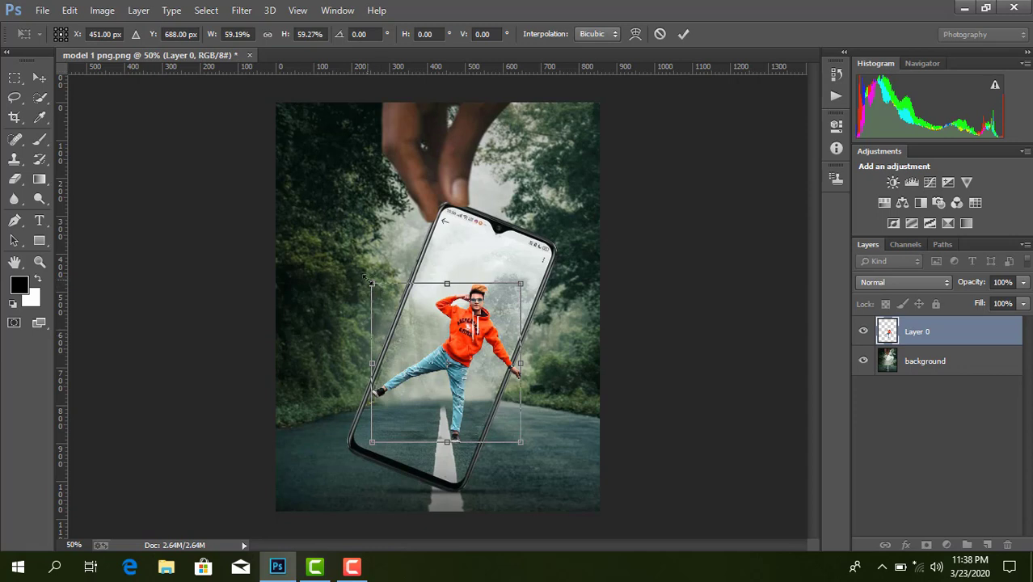
Step: Enlarge the model to about 61.6%, nudge it to X 443 px, Y 695.5 px, and apply the transform
left_click_drag(367, 282, 365, 279)
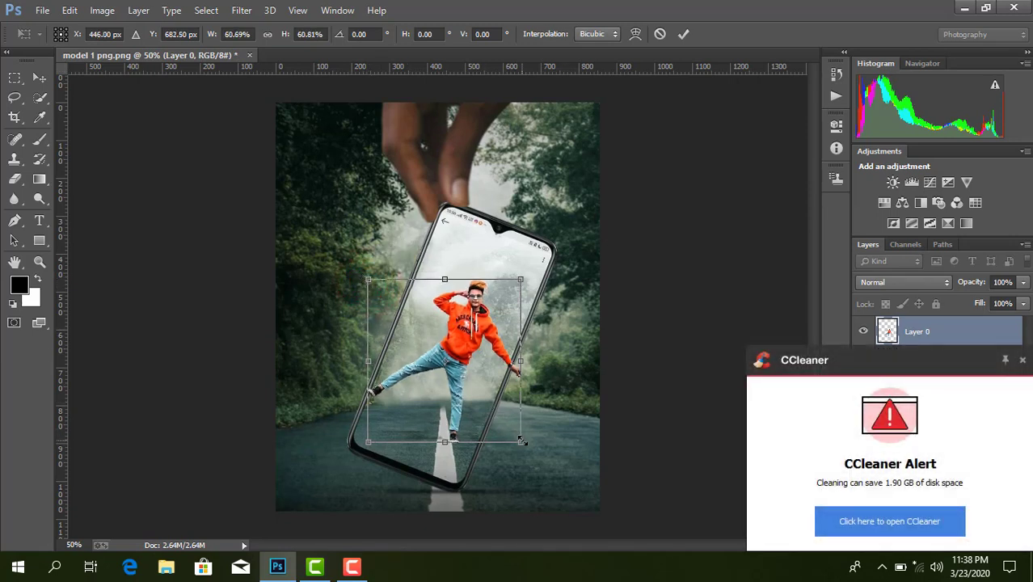
left_click_drag(522, 440, 524, 444)
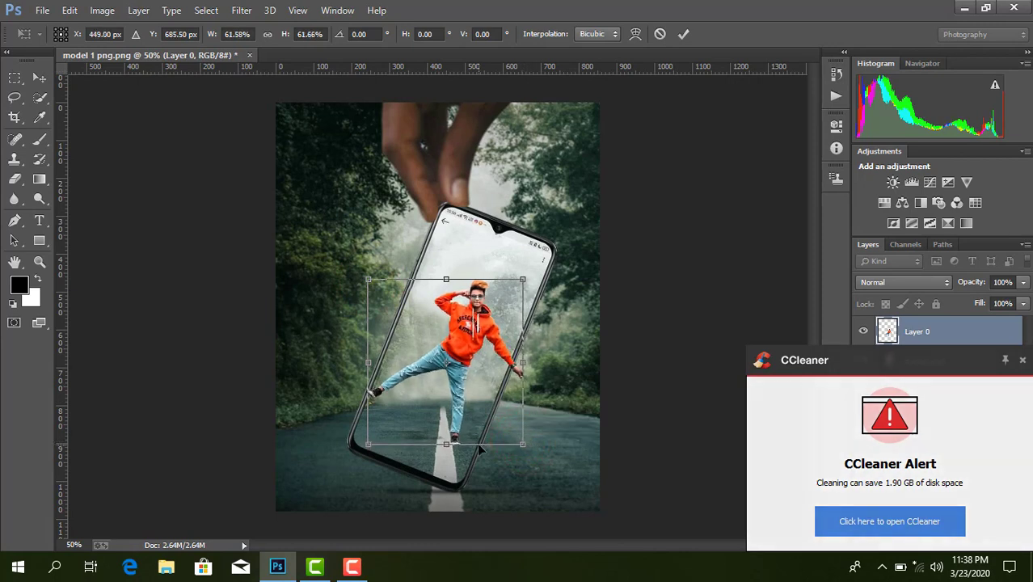
key("Down")
key("Down")
key("Down")
key("Down")
key("Down")
key("Down")
key("Down")
key("Down")
key("Down")
key("Down")
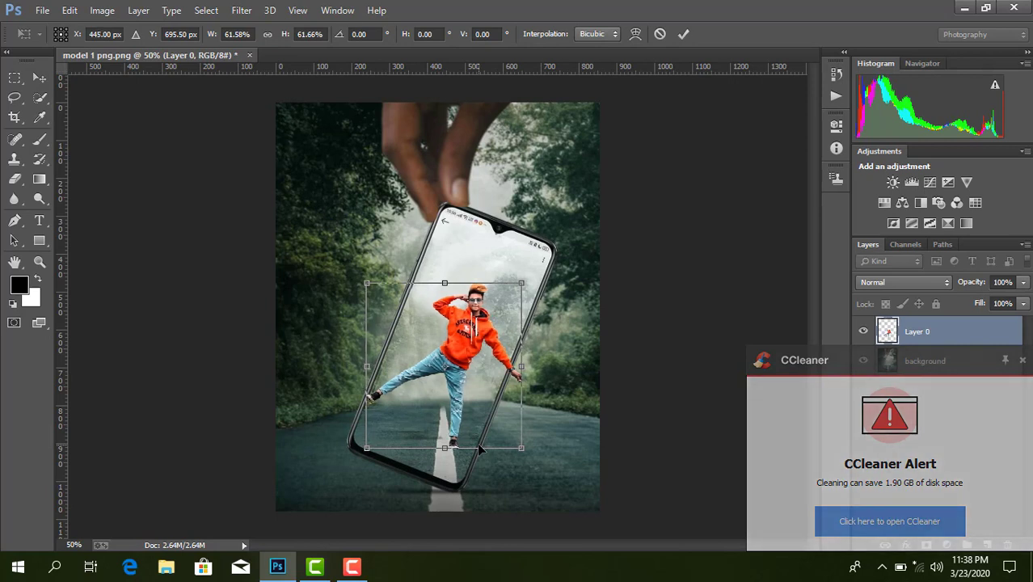
key("Left")
key("Left")
key("Left")
key("Left")
key("Left")
key("Left")
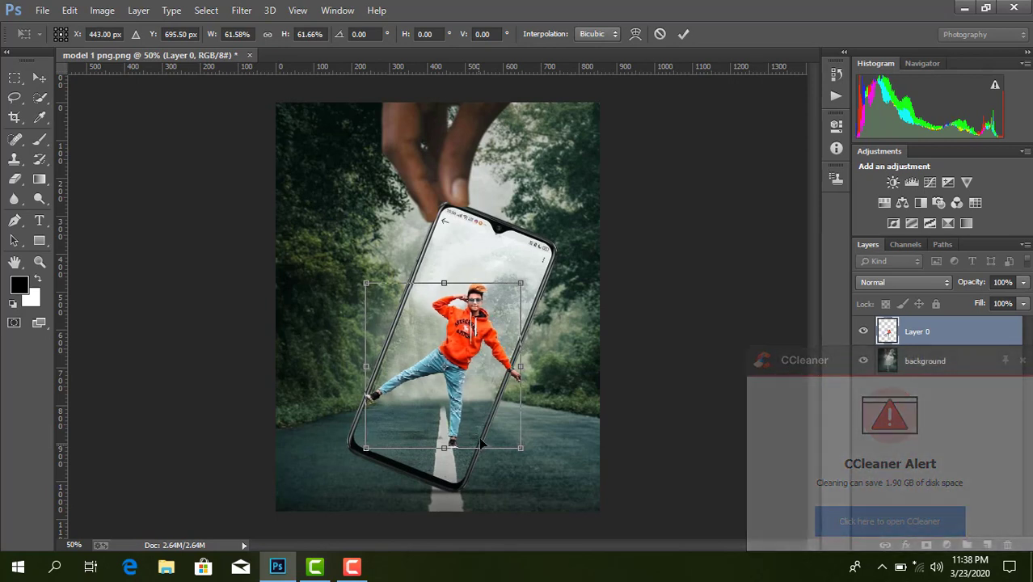
left_click(684, 34)
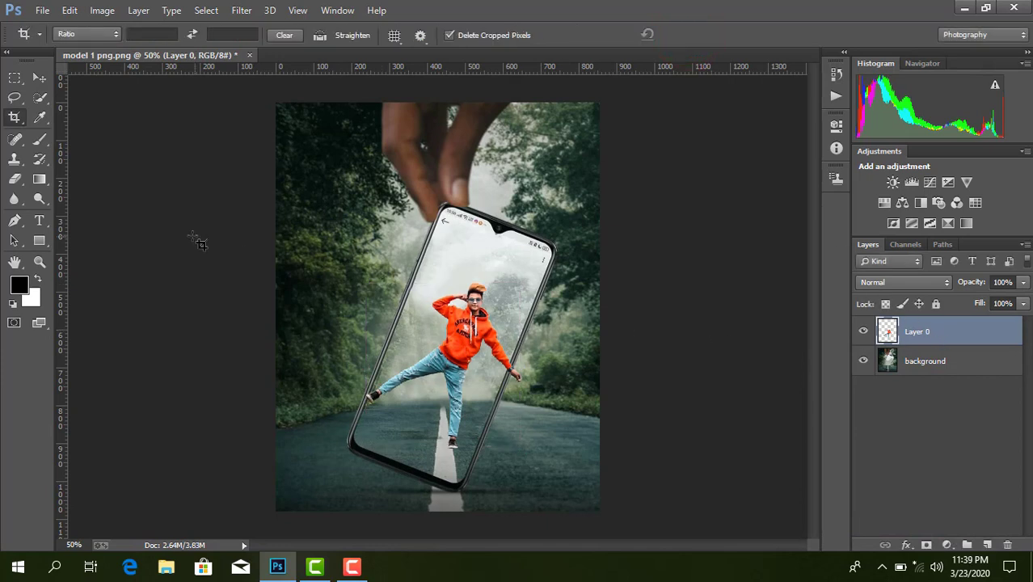
Step: Erase the model's hand that extends past the phone's edge on Layer 0, using the size 60 Eraser up to the hoodie cuff
left_click(16, 179)
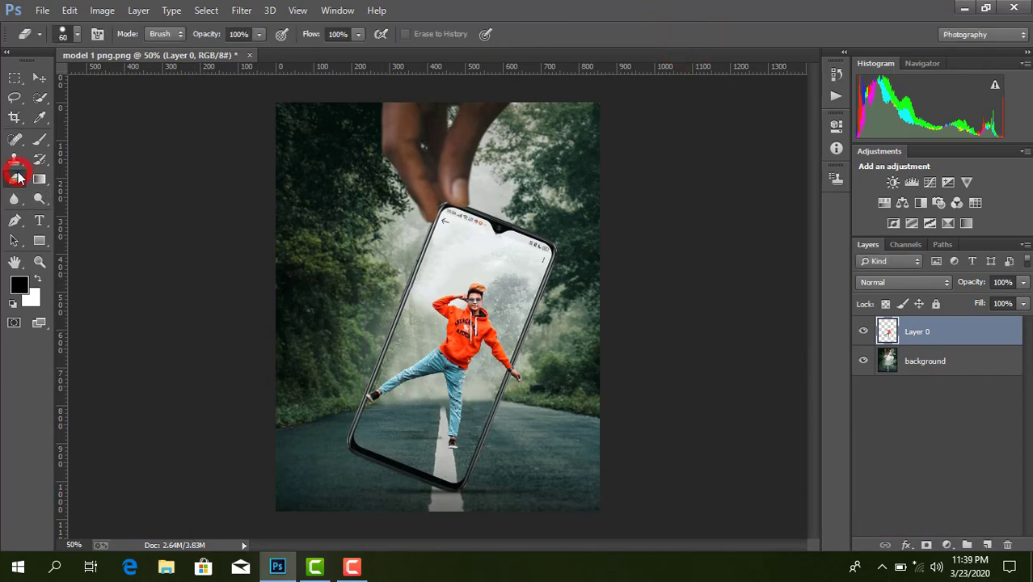
scroll(453, 338, "up", 3)
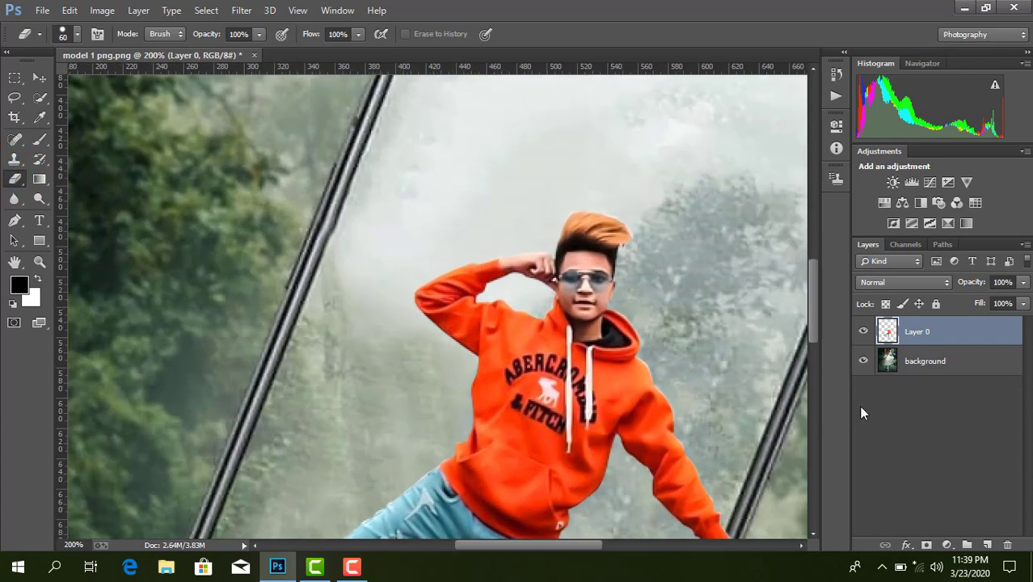
left_click_drag(813, 329, 818, 371)
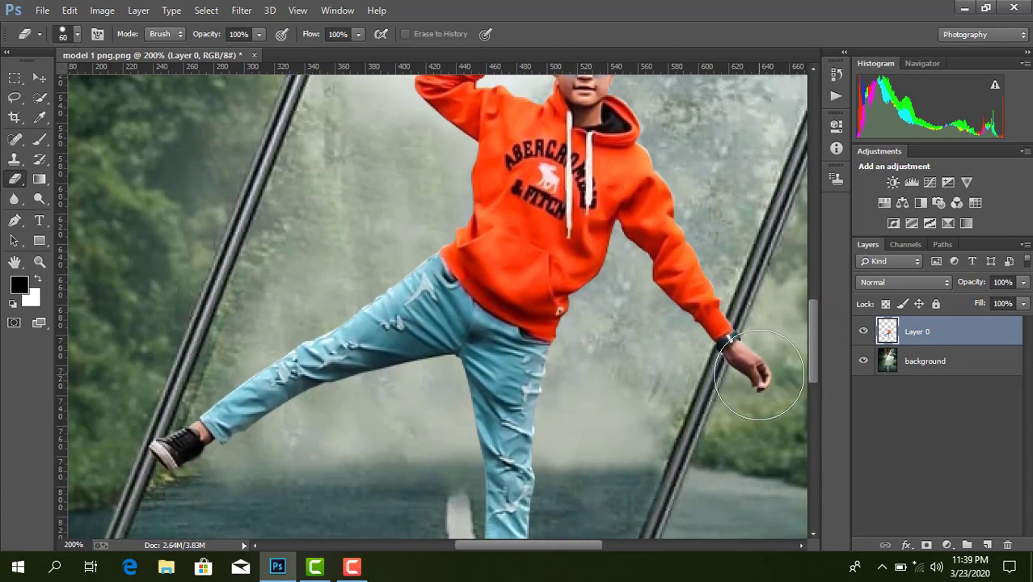
left_click_drag(759, 375, 761, 358)
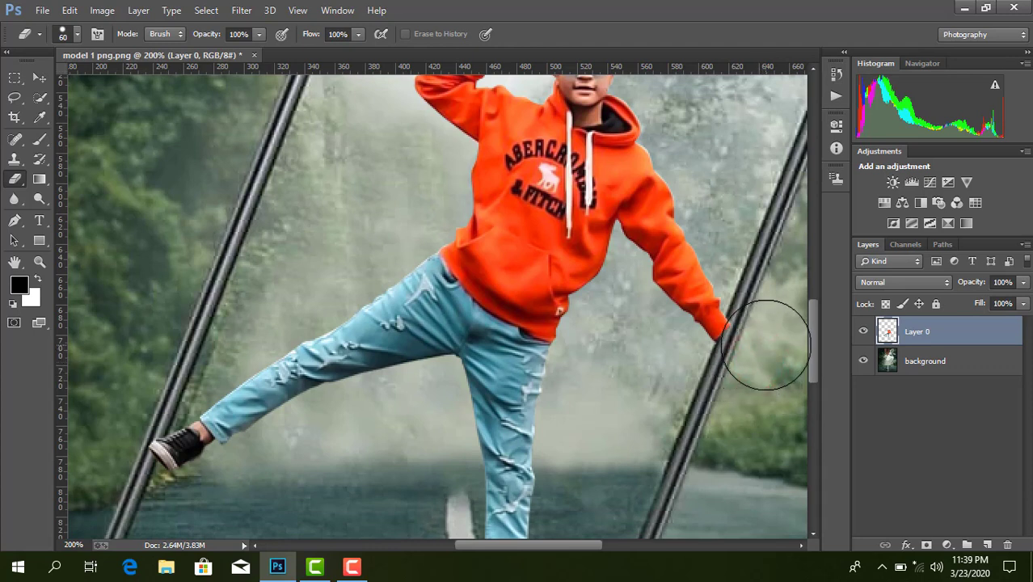
left_click(766, 344)
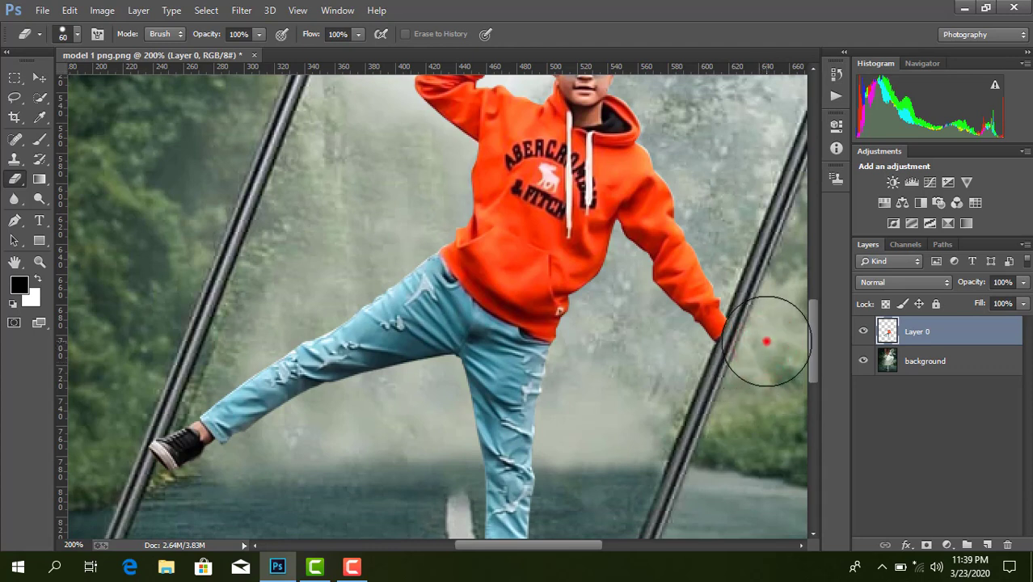
left_click(767, 341)
left_click(761, 351)
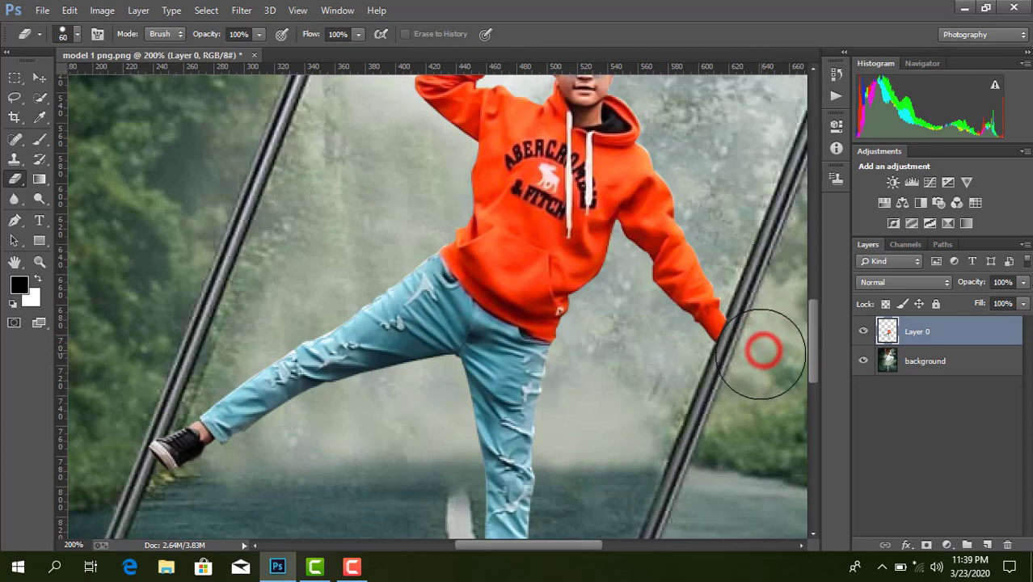
left_click(760, 353)
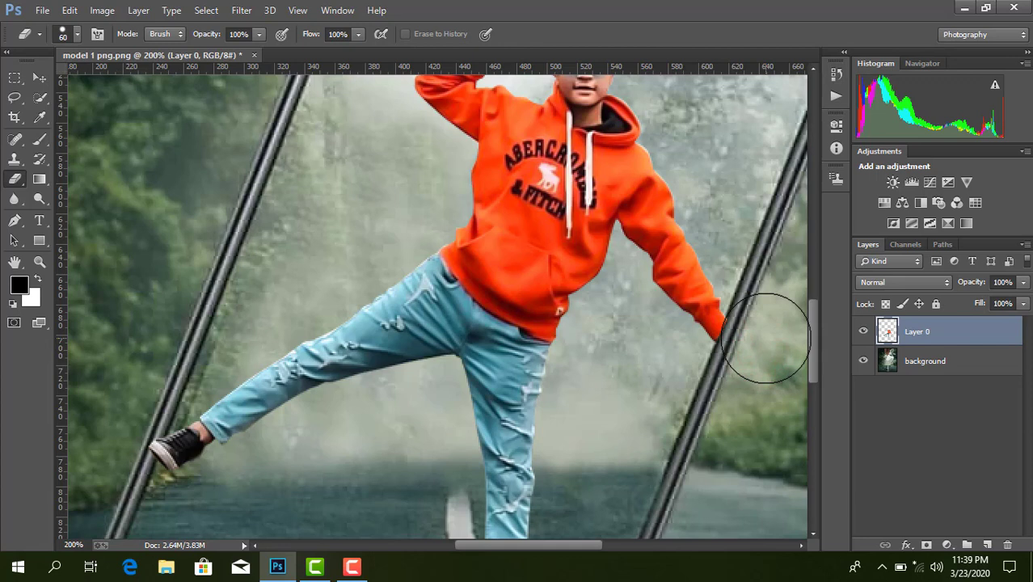
left_click(765, 338)
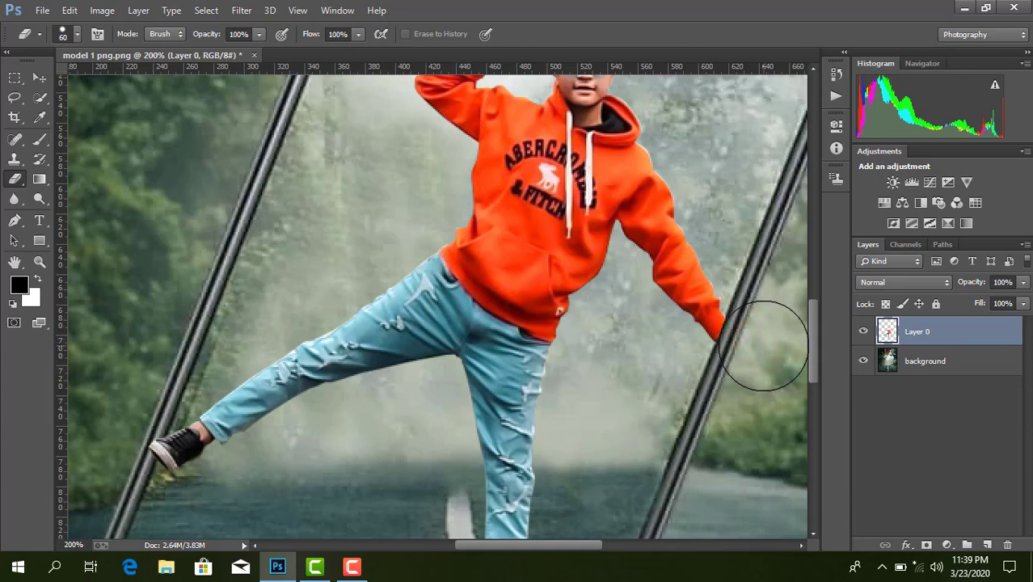
left_click(762, 344)
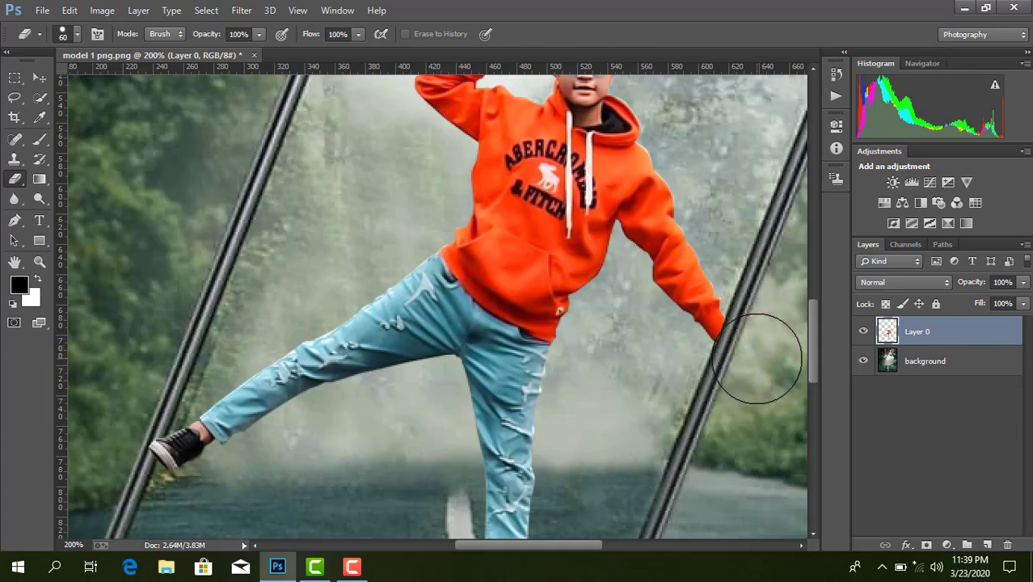
left_click(756, 358)
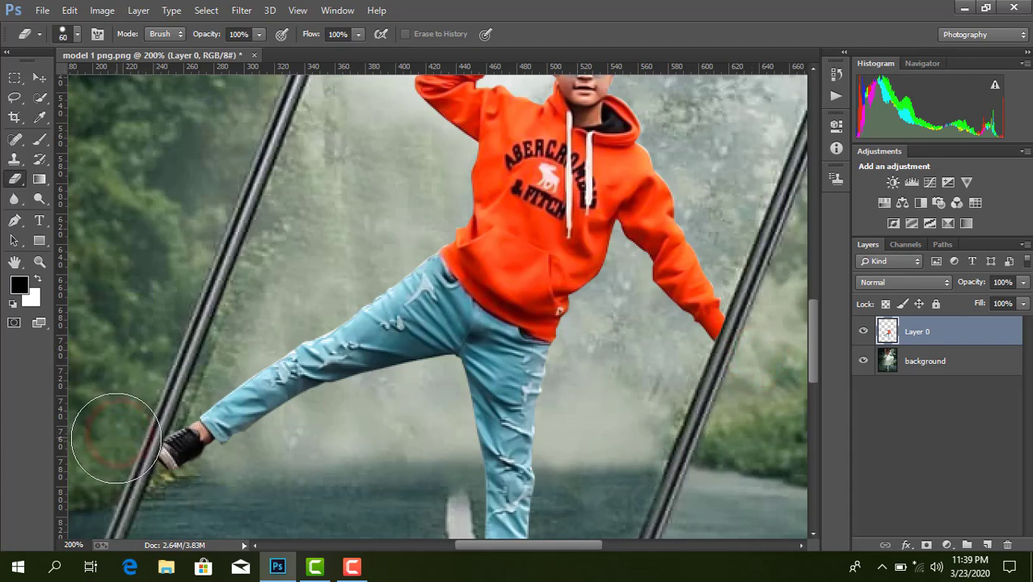
Step: Erase the tip of the raised shoe that sticks out beyond the phone's other edge
left_click_drag(118, 445, 111, 434)
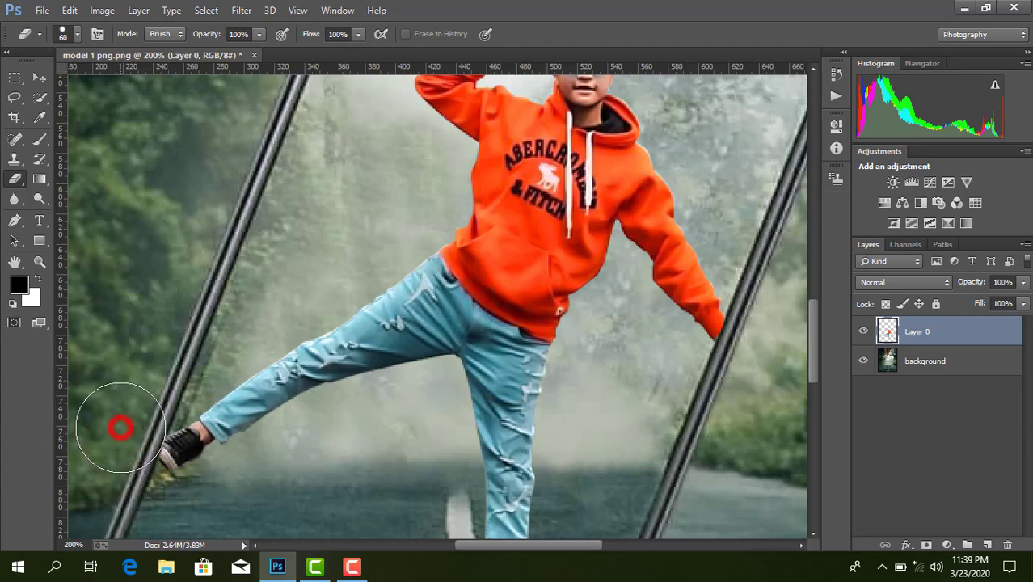
left_click(120, 428)
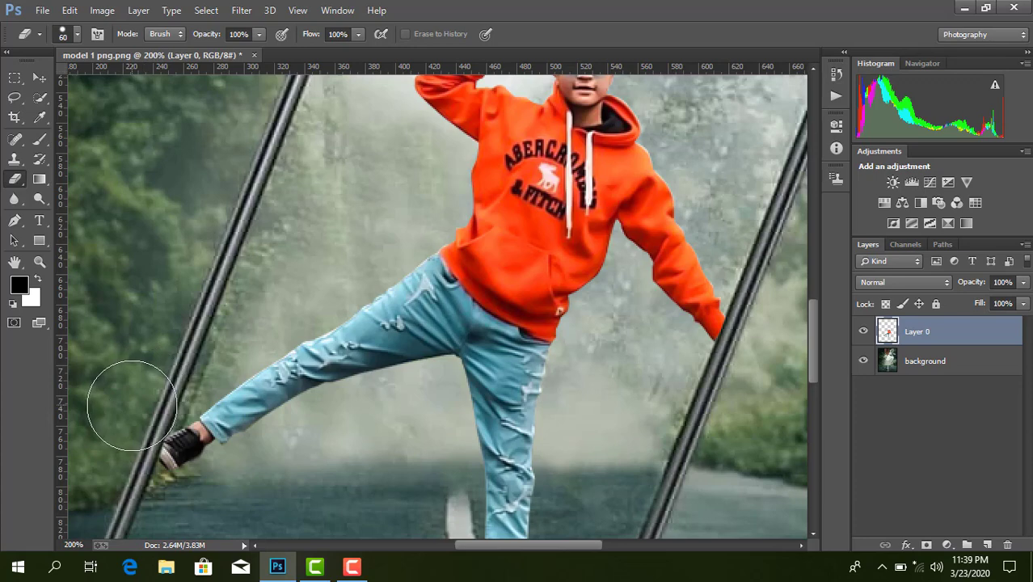
left_click(130, 411)
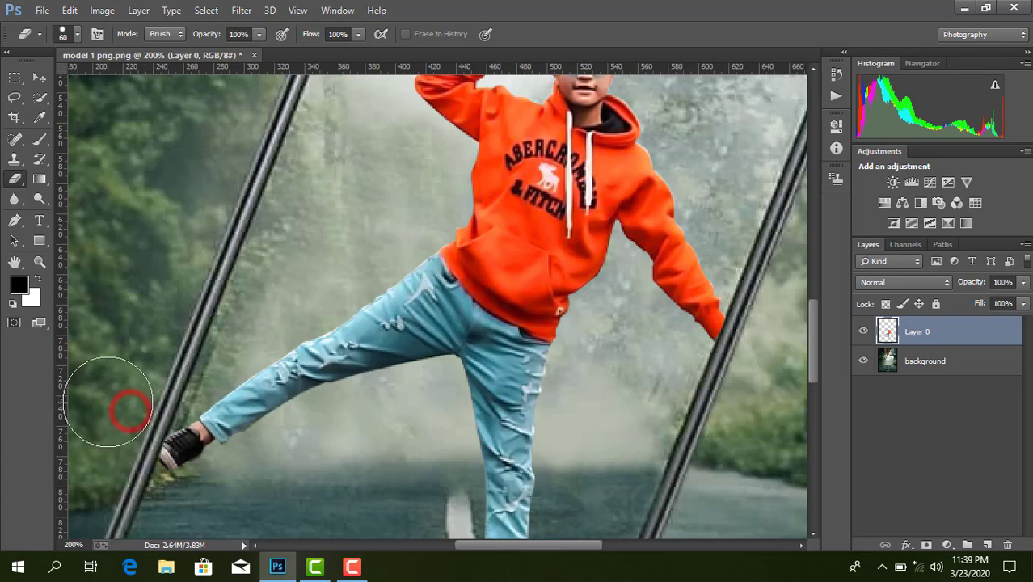
key("ctrl+minus")
key("ctrl+minus")
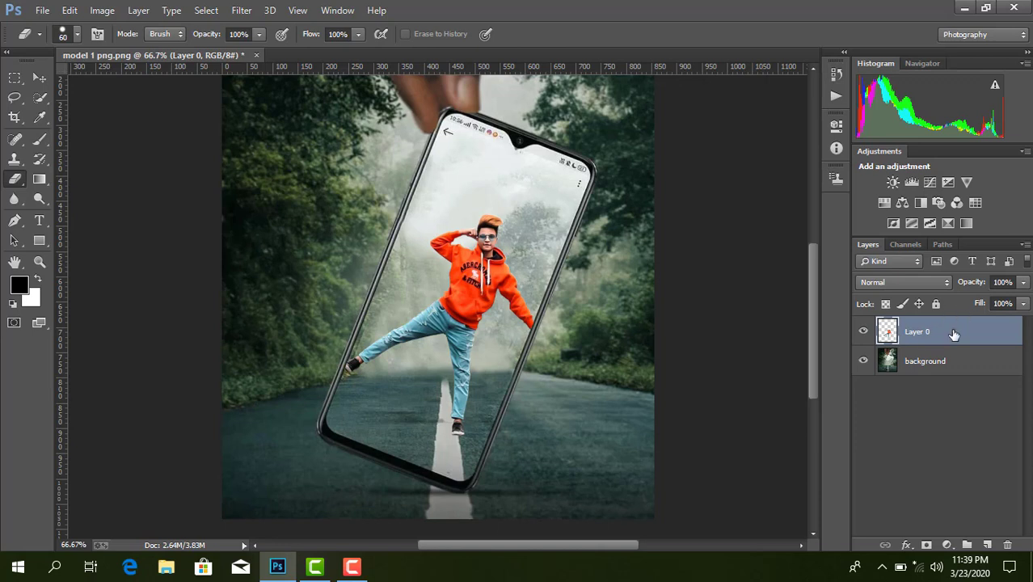
Step: Duplicate Layer 0, then free-transform the original beneath the copy, squashing it from the top to 46.70% height
left_click_drag(954, 335, 986, 545)
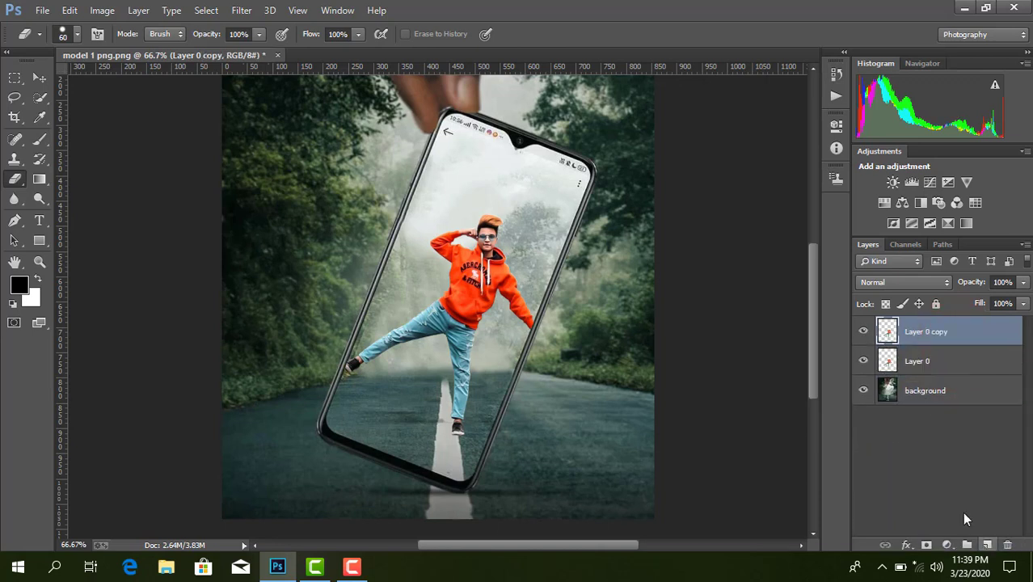
left_click(936, 365)
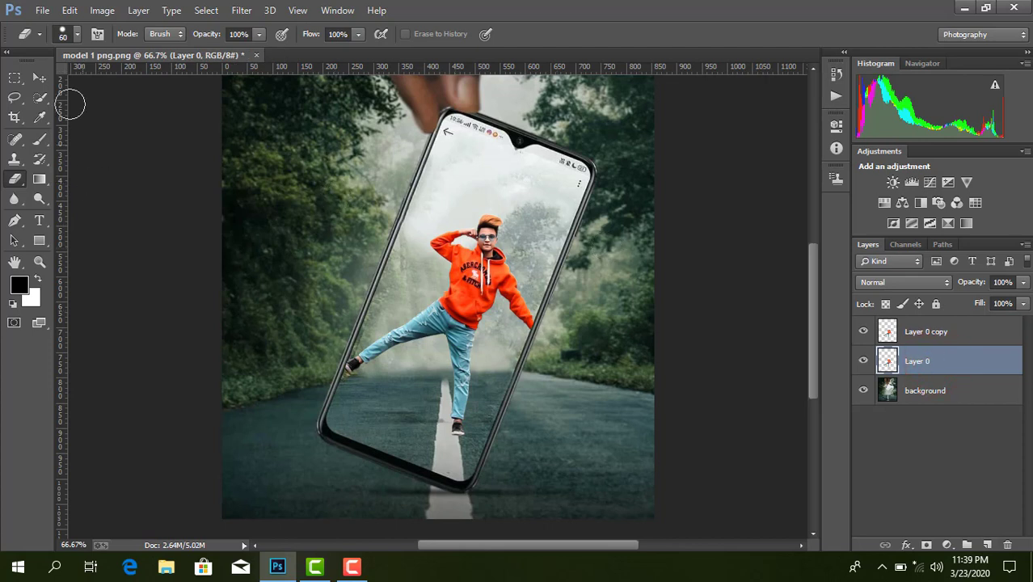
left_click(38, 78)
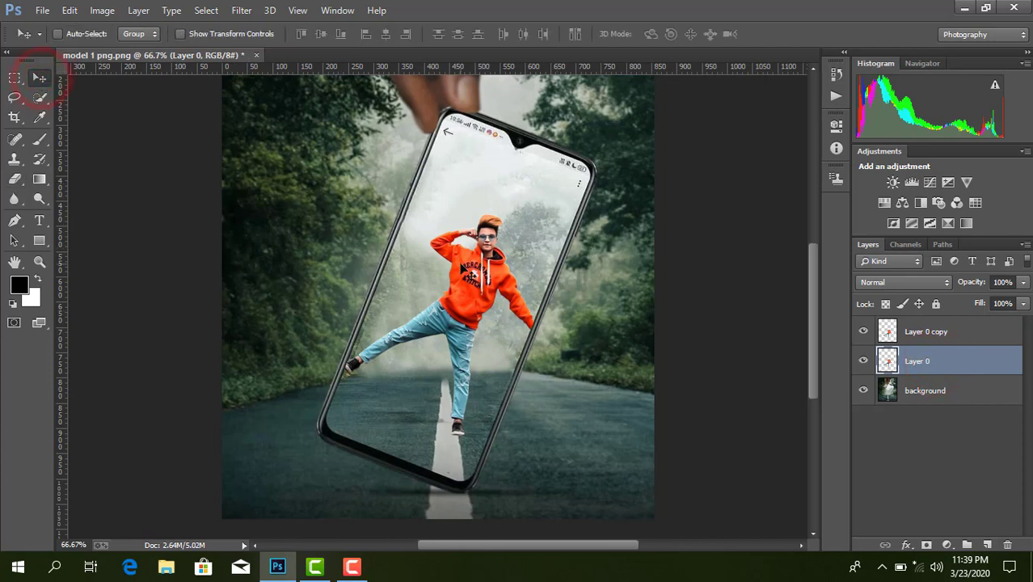
key("ctrl+t")
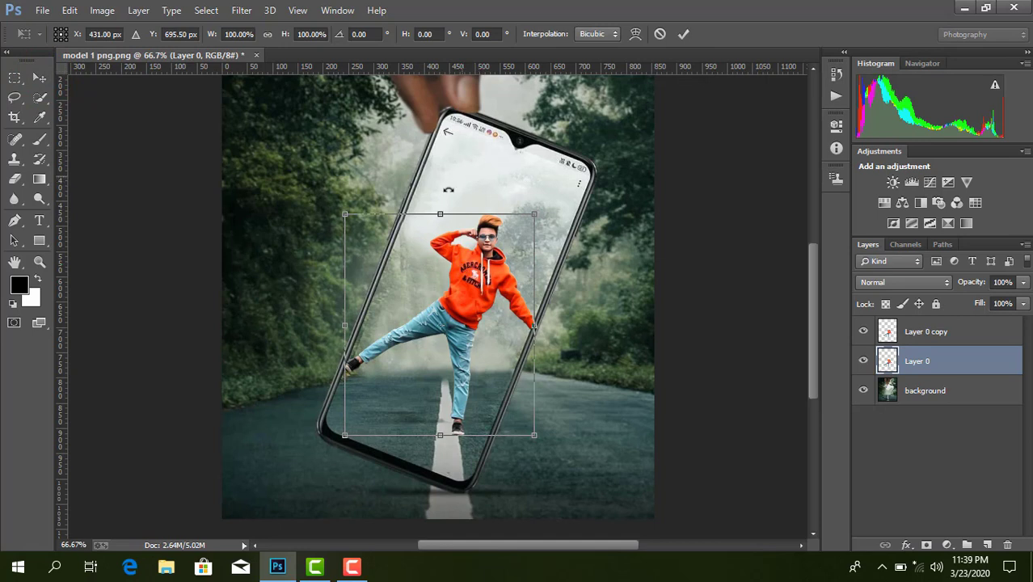
left_click_drag(440, 215, 444, 332)
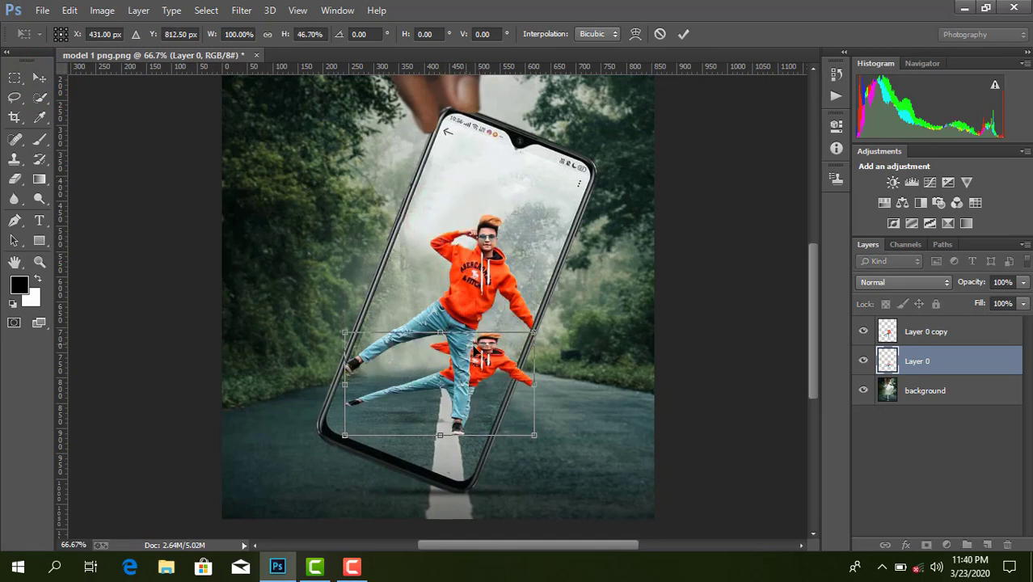
Step: Skew the squashed model horizontally to 62.17° so it leans away from the standing foot, and apply the transform
right_click(483, 356)
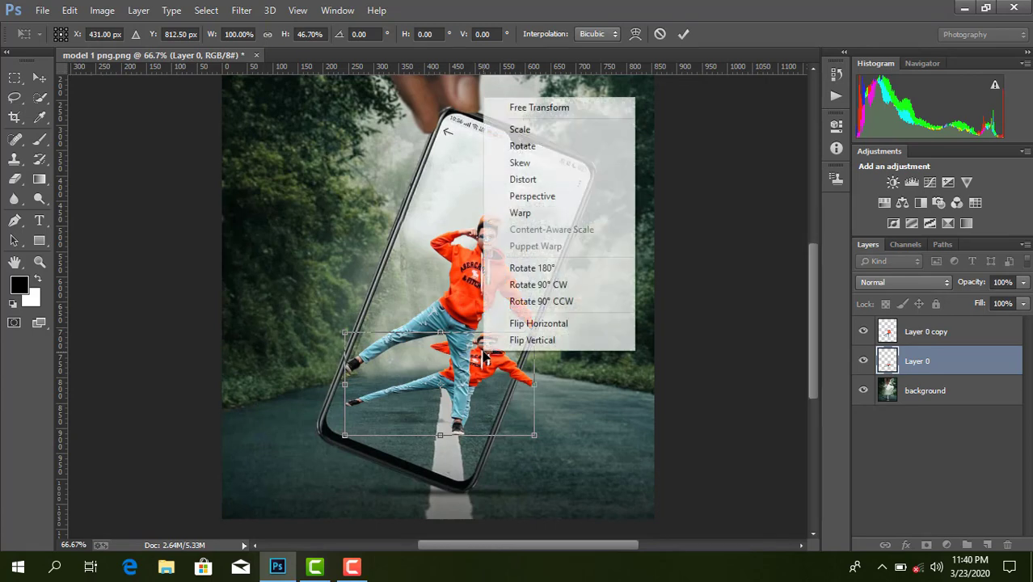
left_click(538, 166)
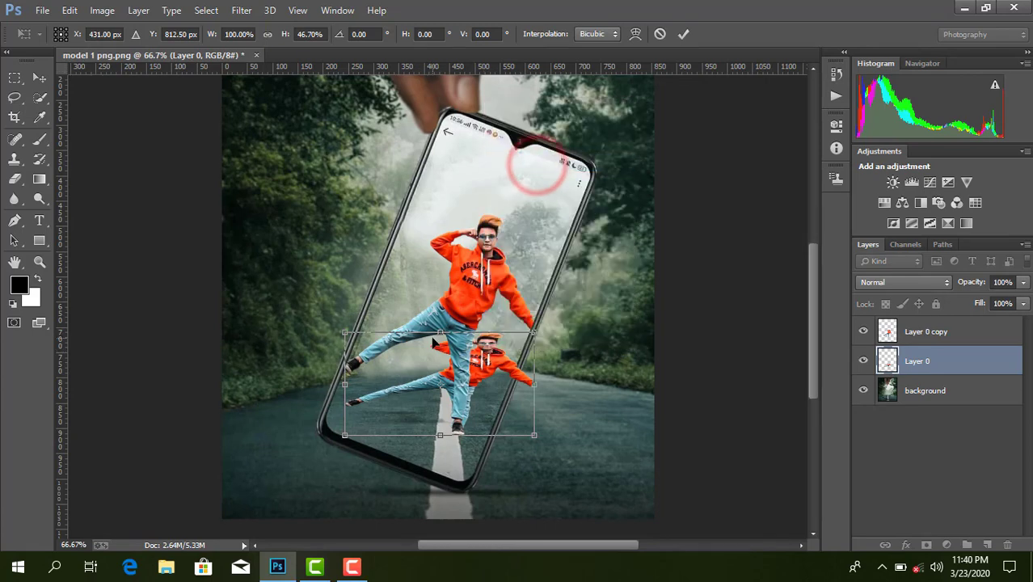
left_click_drag(442, 337, 246, 353)
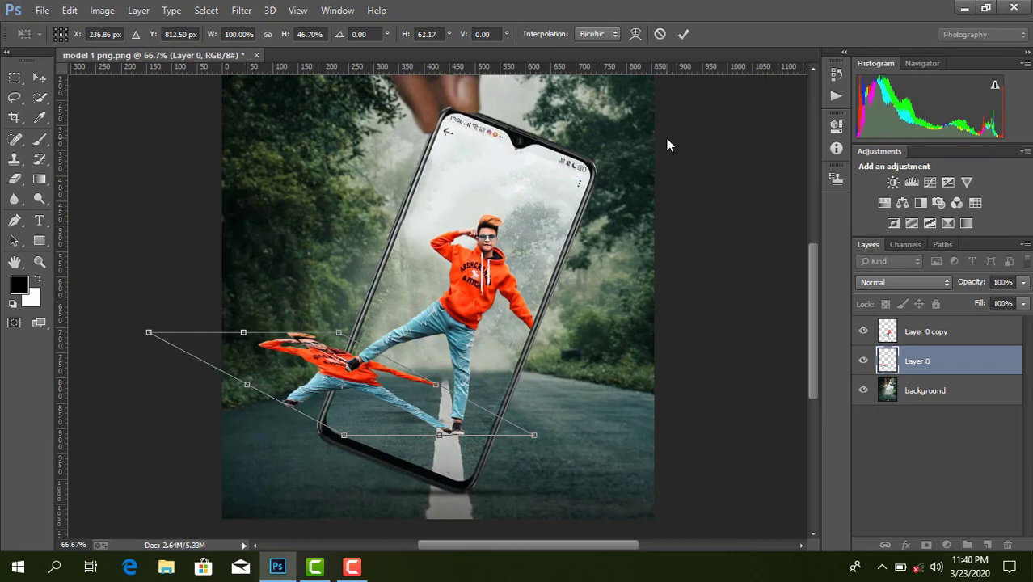
left_click(684, 34)
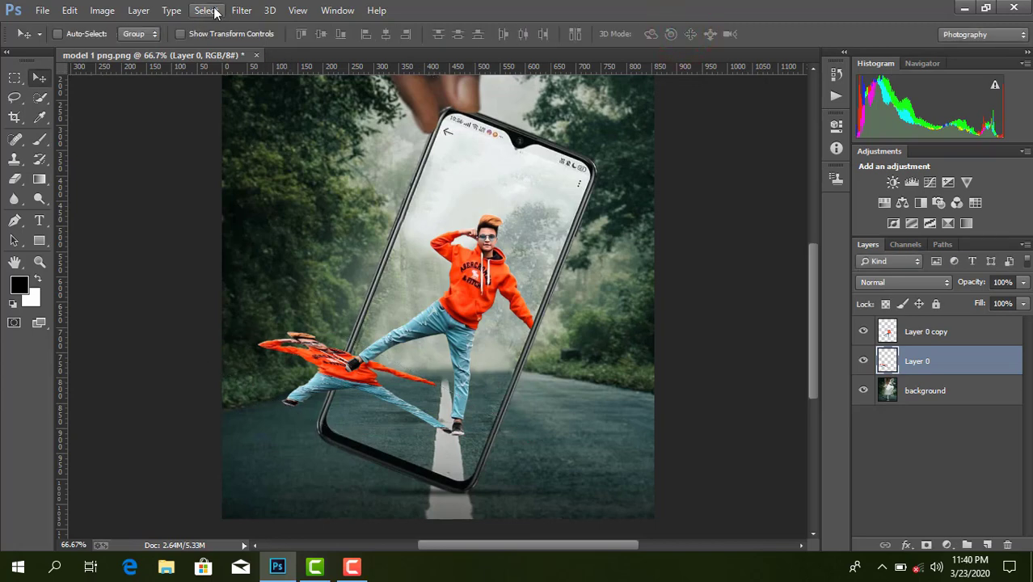
Step: Turn the skewed Layer 0 figure solid black with a Hue/Saturation adjustment, setting Lightness to -100
left_click(103, 10)
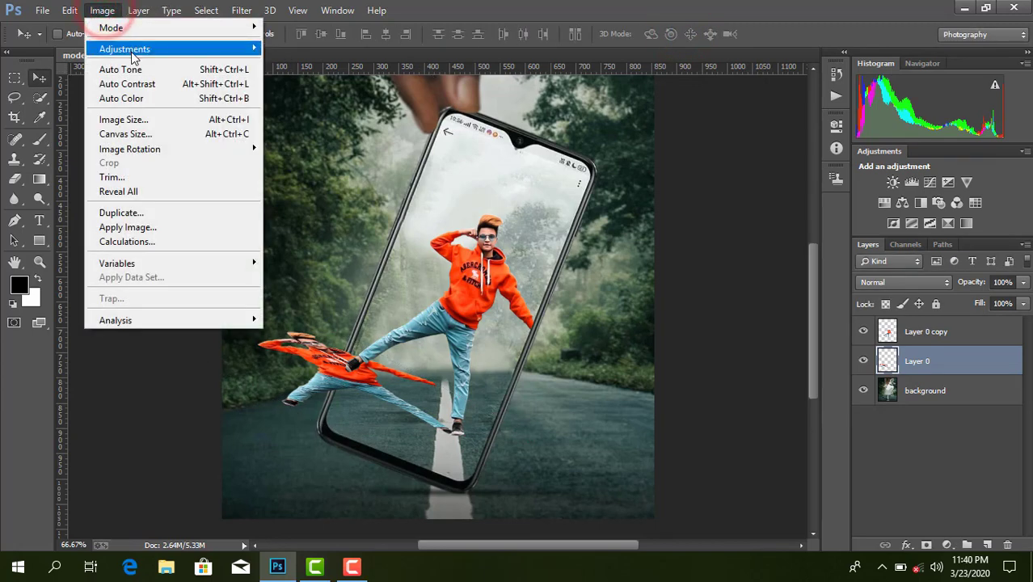
mouse_move(131, 48)
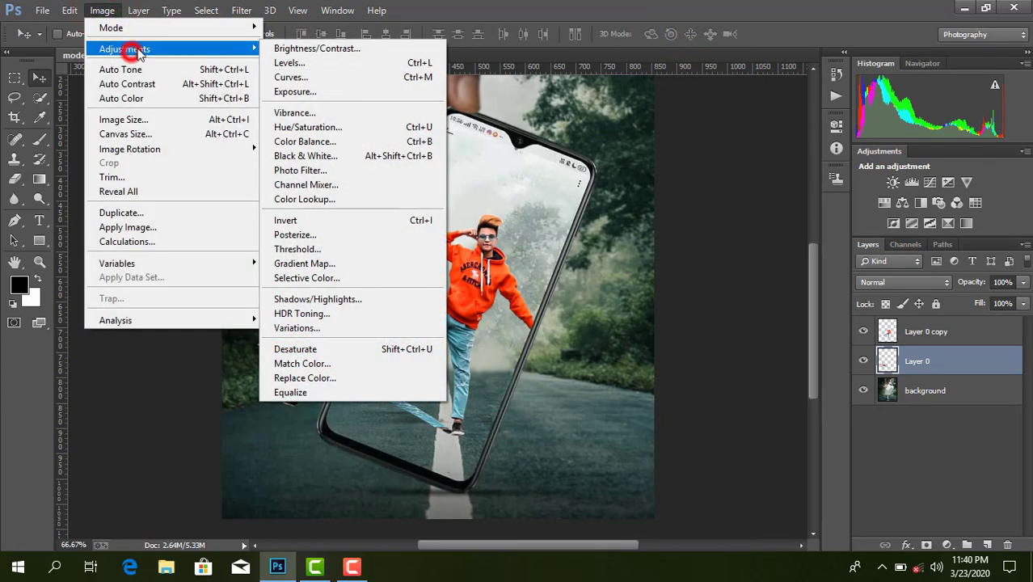
left_click(311, 127)
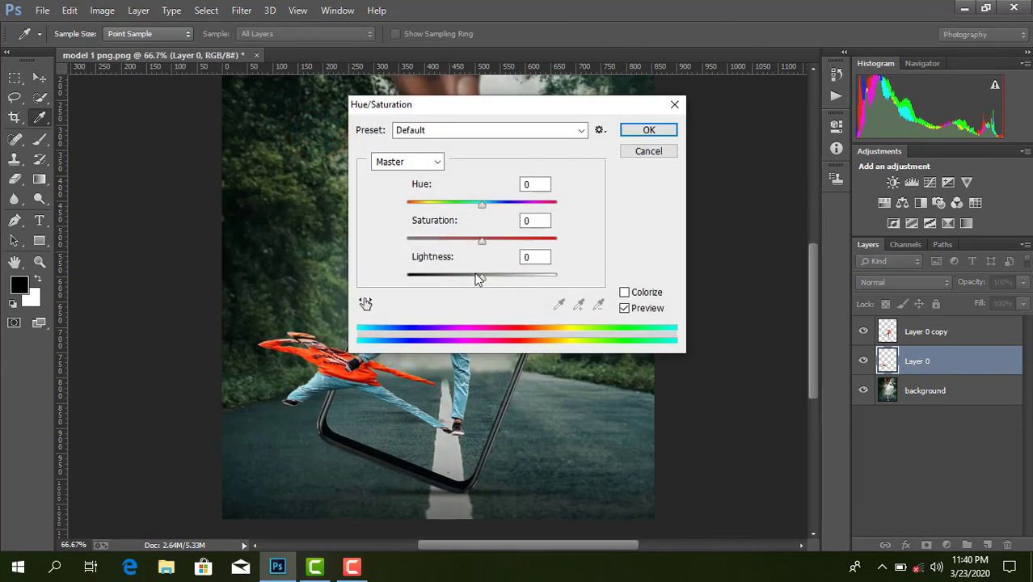
left_click_drag(479, 275, 396, 276)
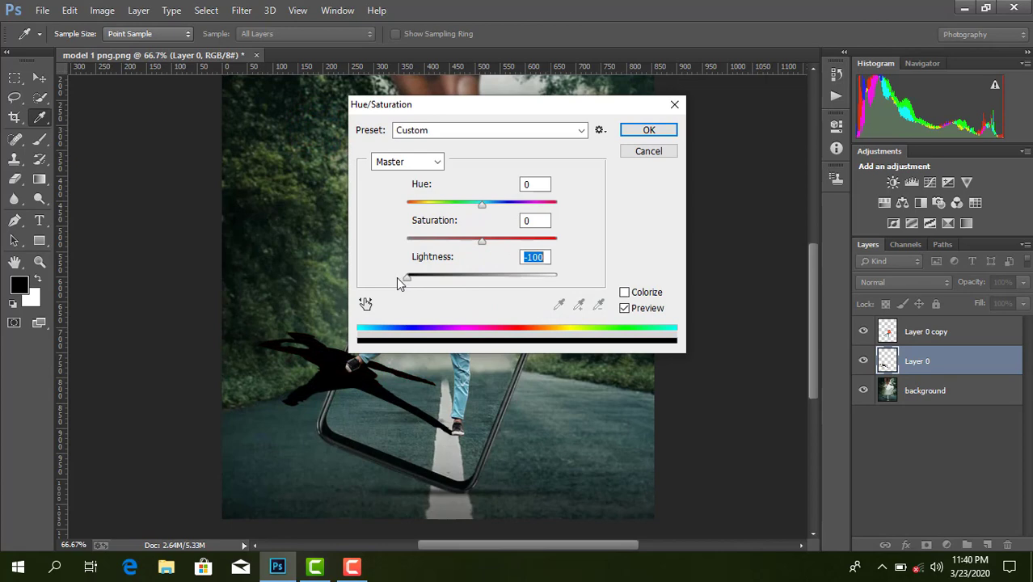
left_click(647, 130)
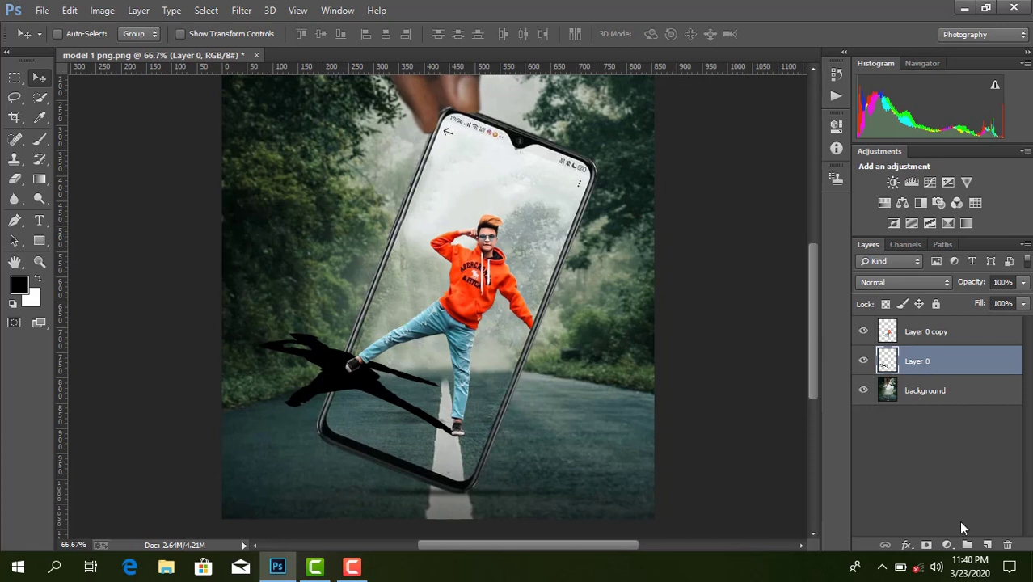
Step: Add a layer mask to Layer 0 and fade the shadow's far end with a black-to-white linear gradient drawn diagonally toward the foot
left_click(926, 544)
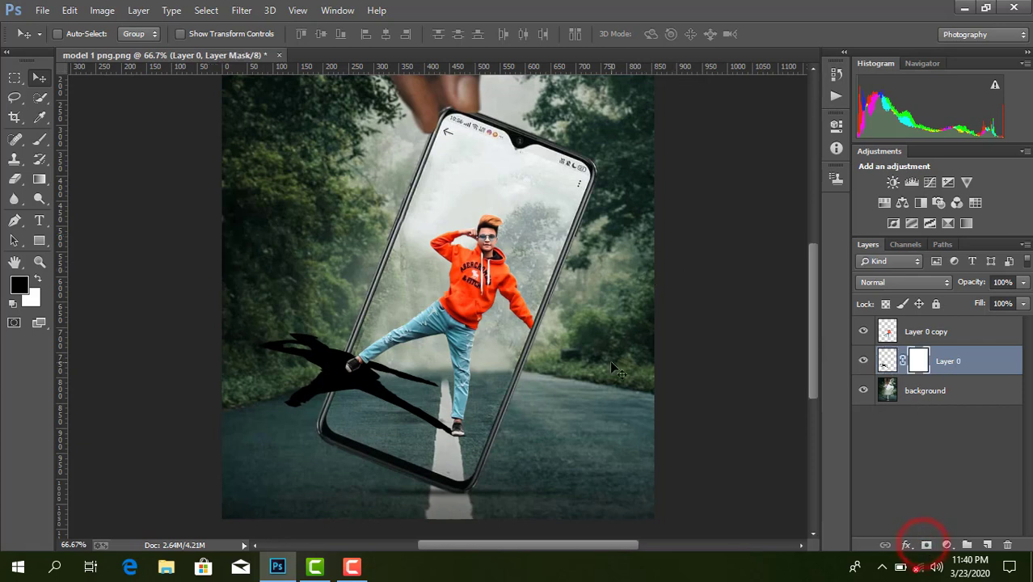
left_click(41, 178)
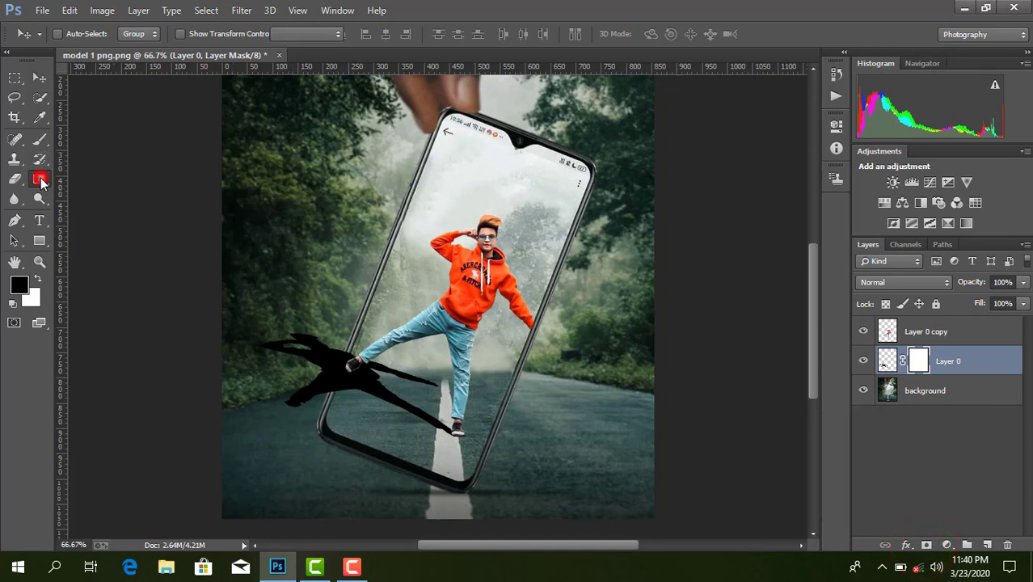
left_click_drag(305, 319, 362, 413)
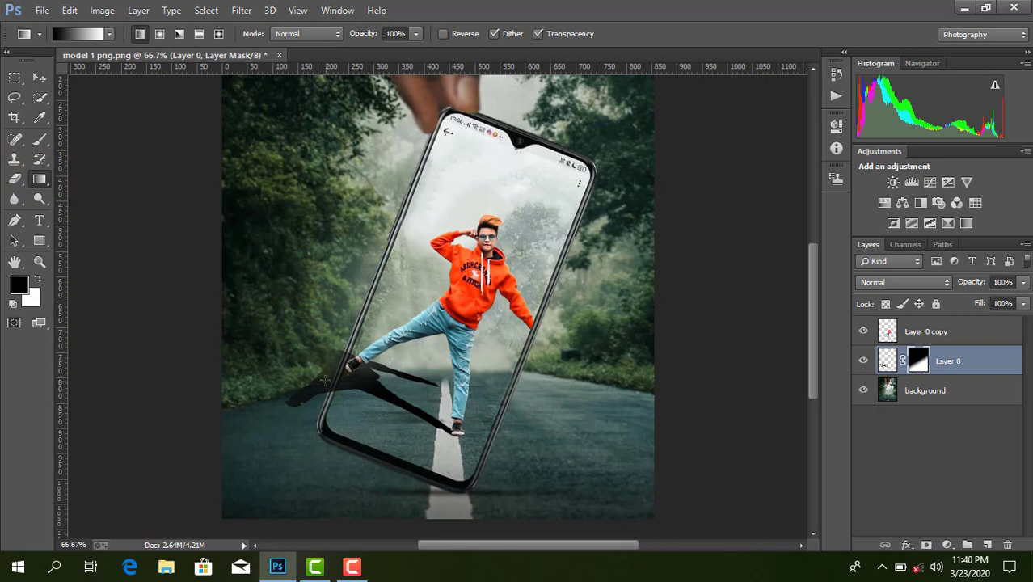
left_click_drag(312, 348, 406, 434)
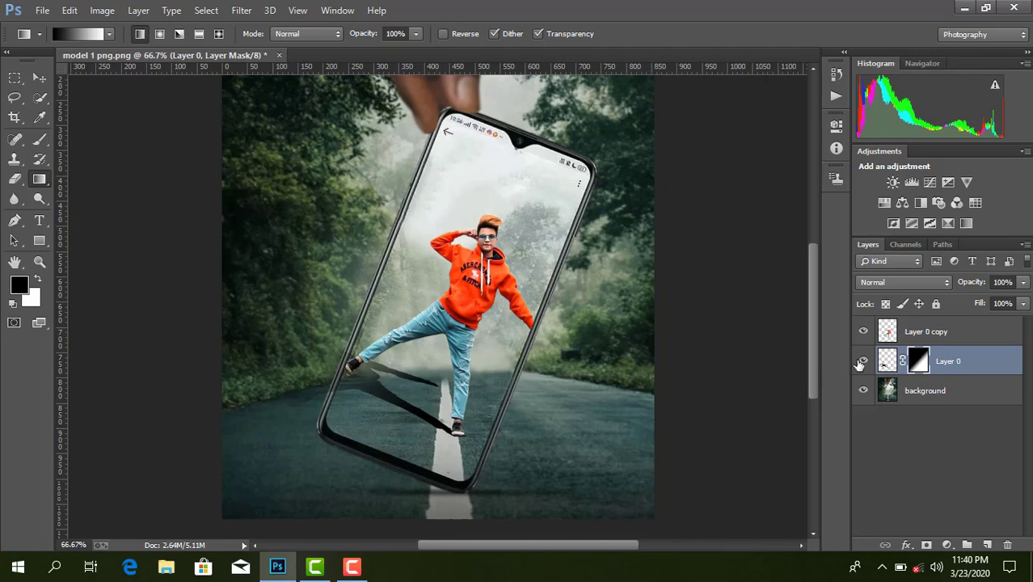
Step: Erase the shadow remnants outside the phone frame on Layer 0's image rather than its mask
left_click(889, 363)
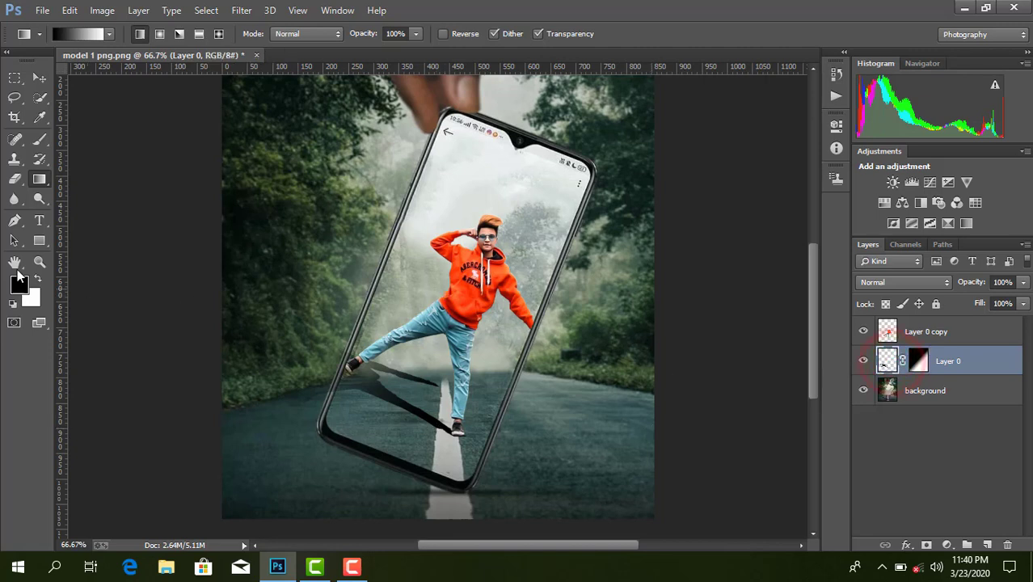
left_click(15, 179)
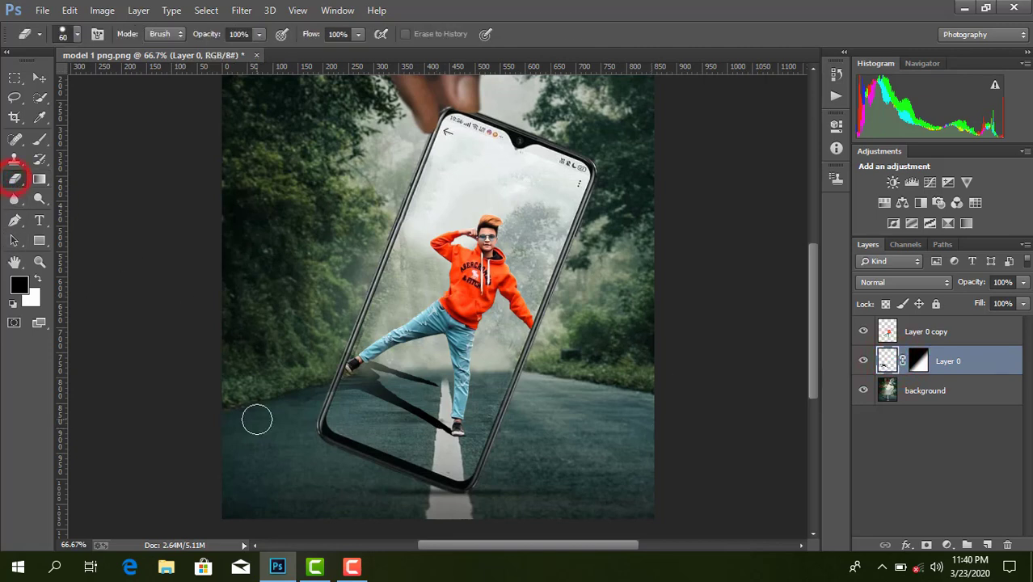
mouse_move(289, 411)
left_mouse_down()
mouse_move(310, 381)
mouse_move(312, 398)
mouse_move(336, 343)
mouse_move(323, 396)
mouse_move(312, 416)
mouse_move(340, 299)
mouse_move(308, 366)
mouse_move(266, 389)
mouse_move(290, 309)
mouse_move(188, 324)
mouse_move(286, 415)
mouse_move(320, 350)
mouse_move(381, 470)
left_mouse_up()
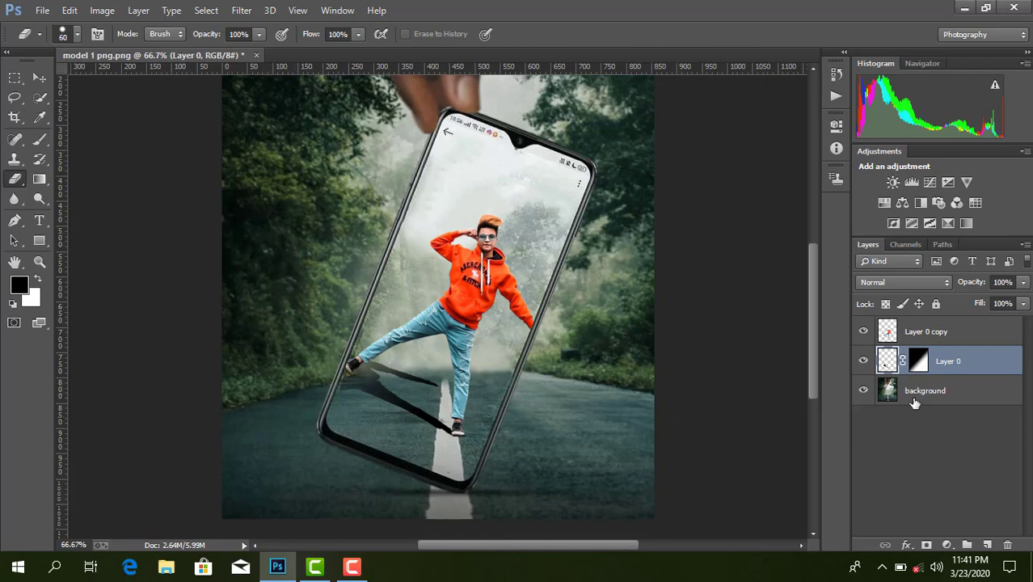
left_click(38, 280)
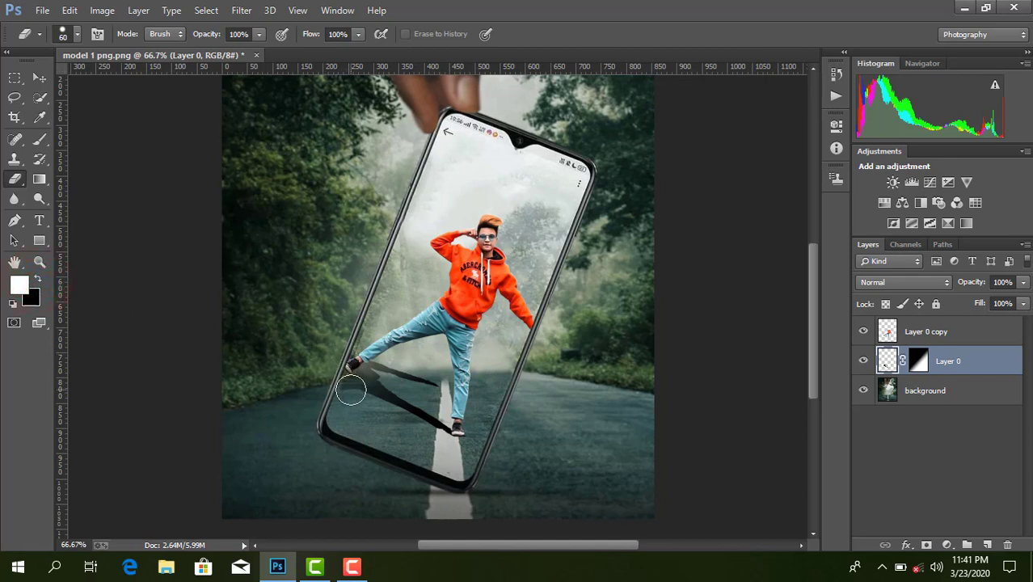
left_click(351, 389)
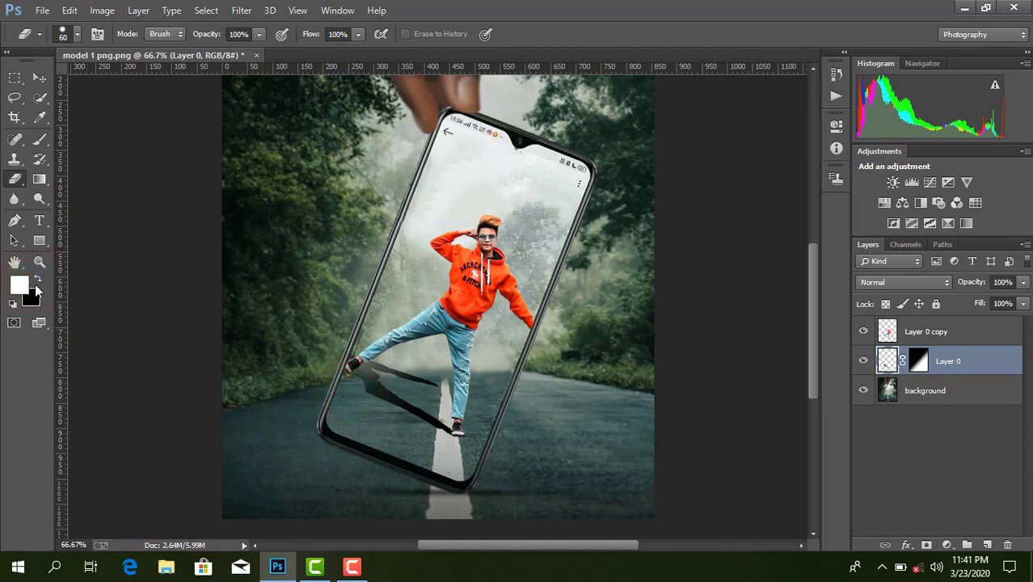
left_click(70, 10)
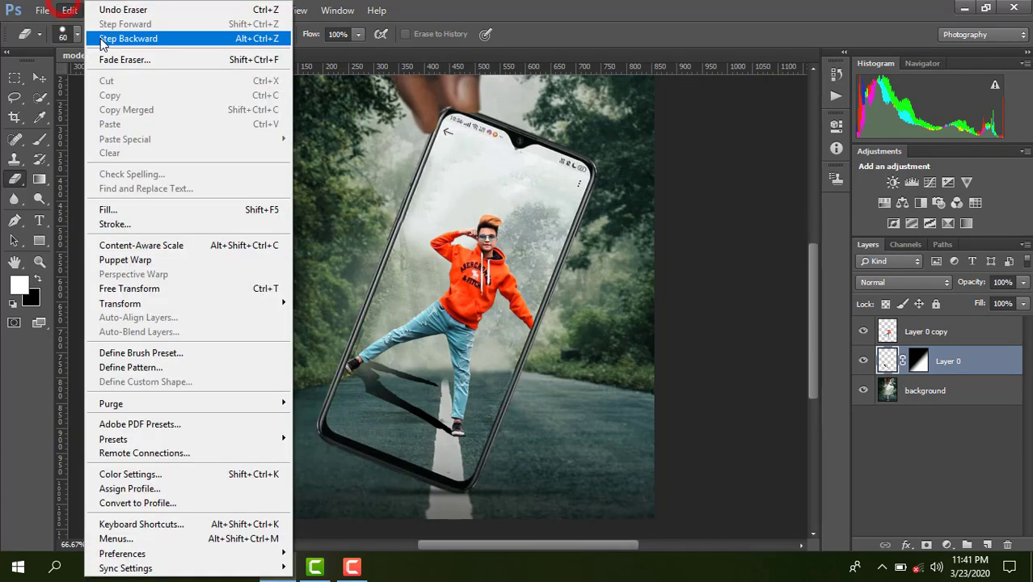
left_click(102, 39)
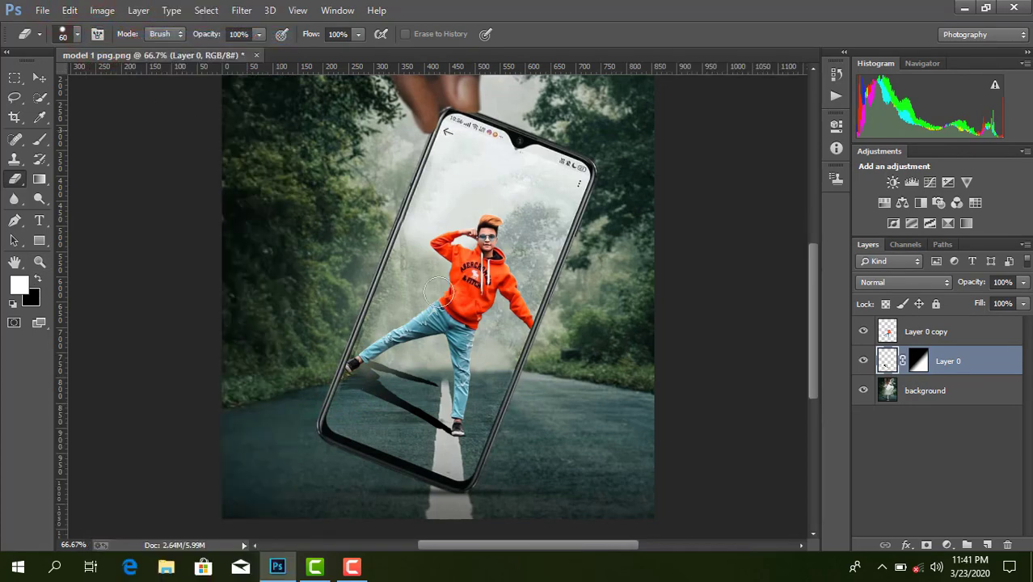
Step: Lower the opacity of the Layer 0 shadow to 81%
left_click(1023, 283)
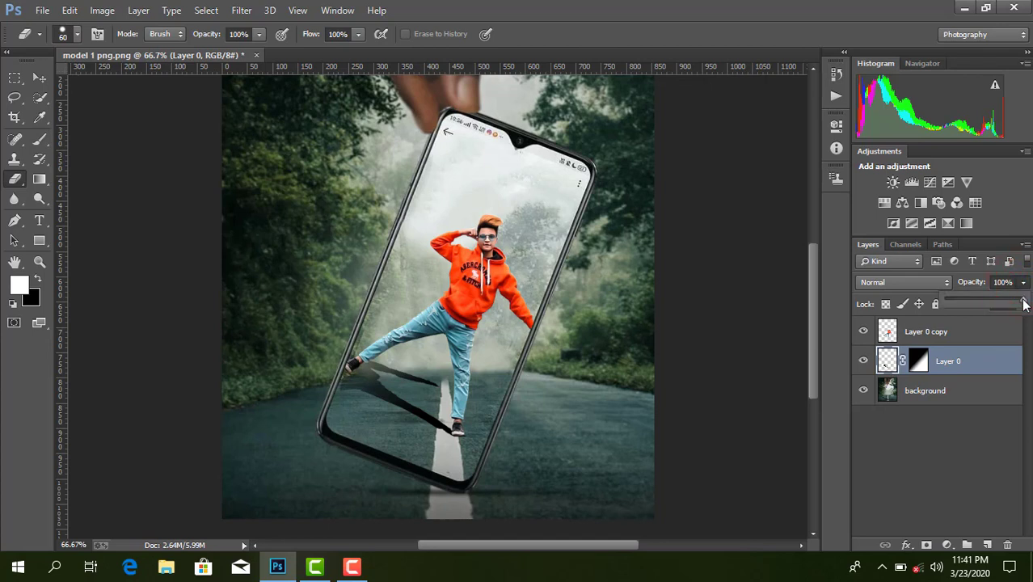
left_click_drag(1024, 303, 986, 303)
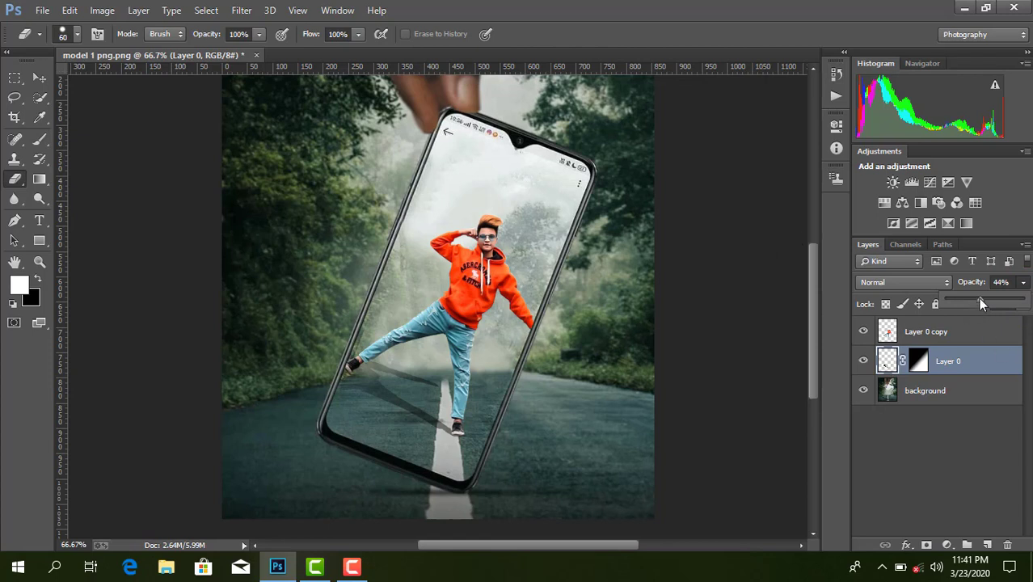
left_click_drag(991, 303, 1011, 303)
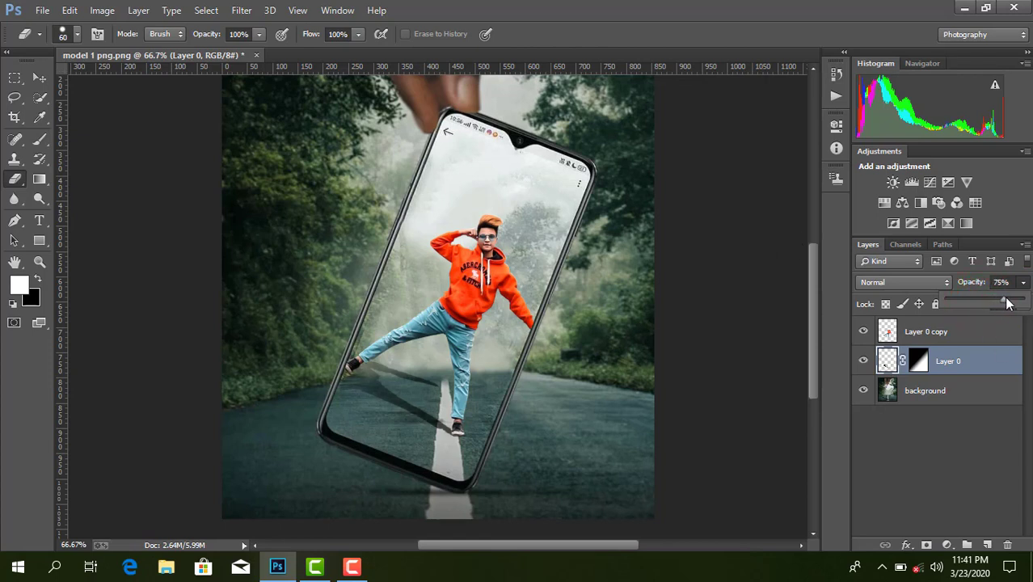
Step: Soften the Layer 0 shadow with a Gaussian Blur of 5.3 pixels radius
left_click(241, 10)
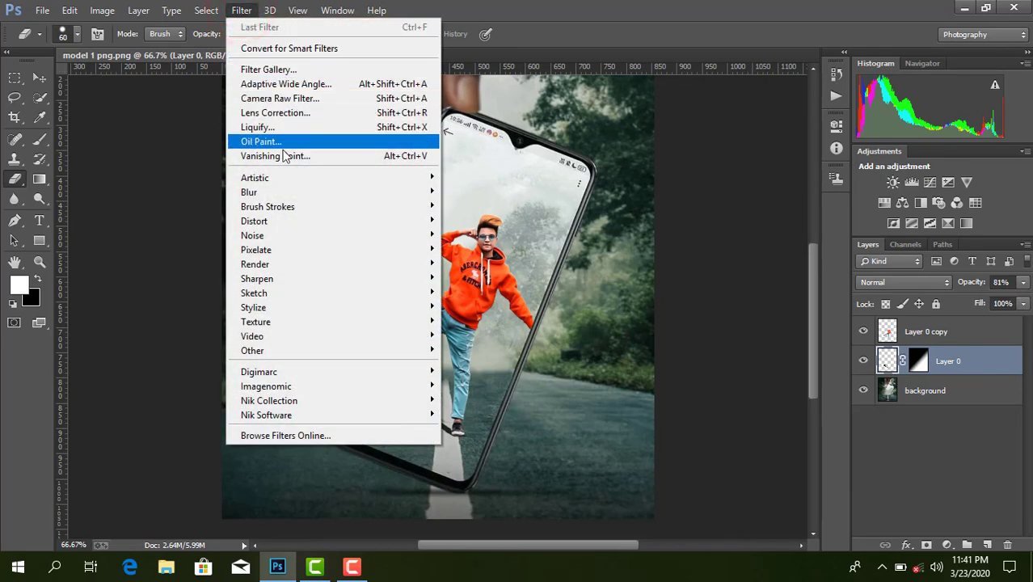
left_click(284, 196)
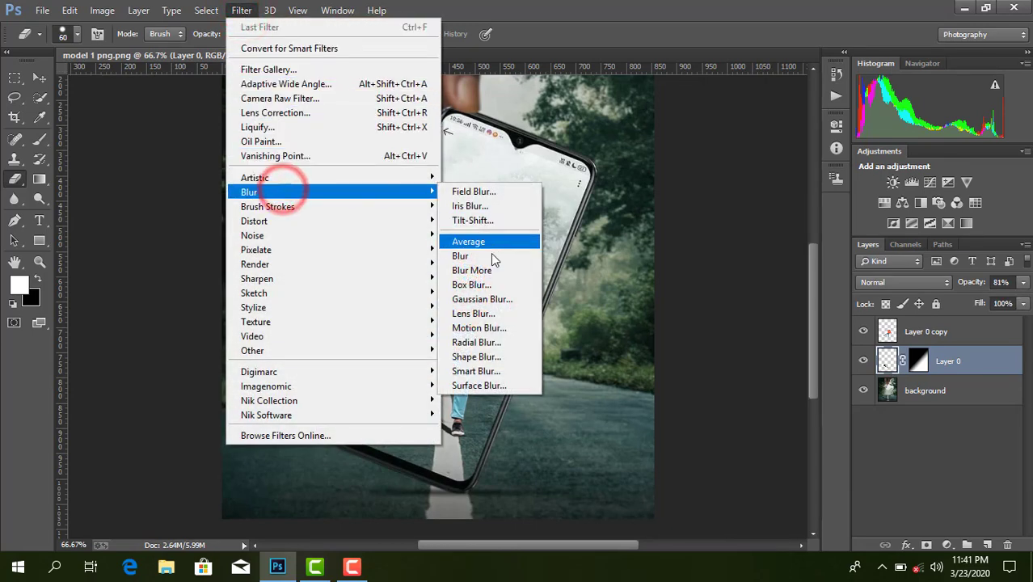
left_click(477, 300)
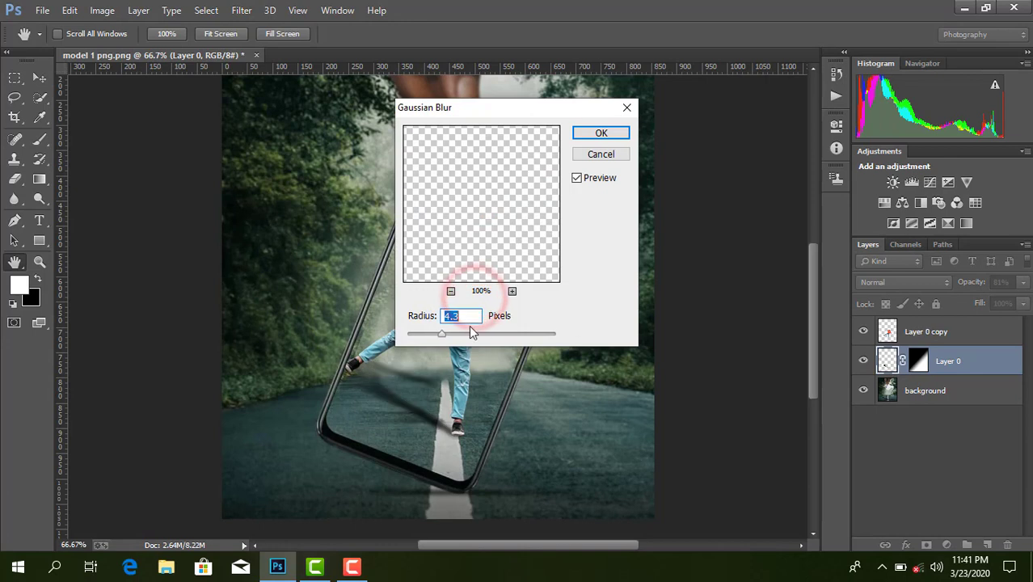
left_click_drag(443, 338, 450, 340)
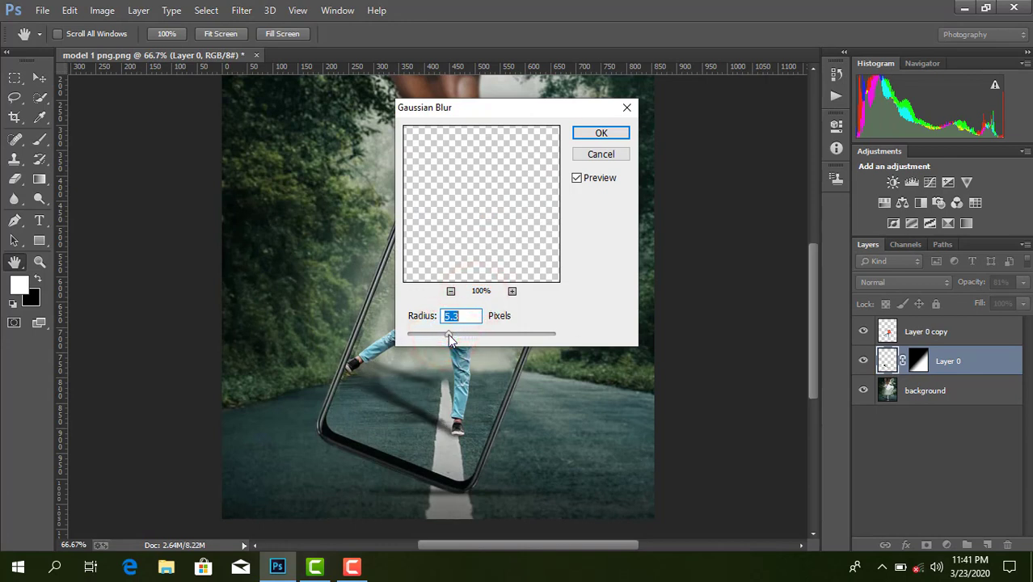
left_click(598, 134)
key("e")
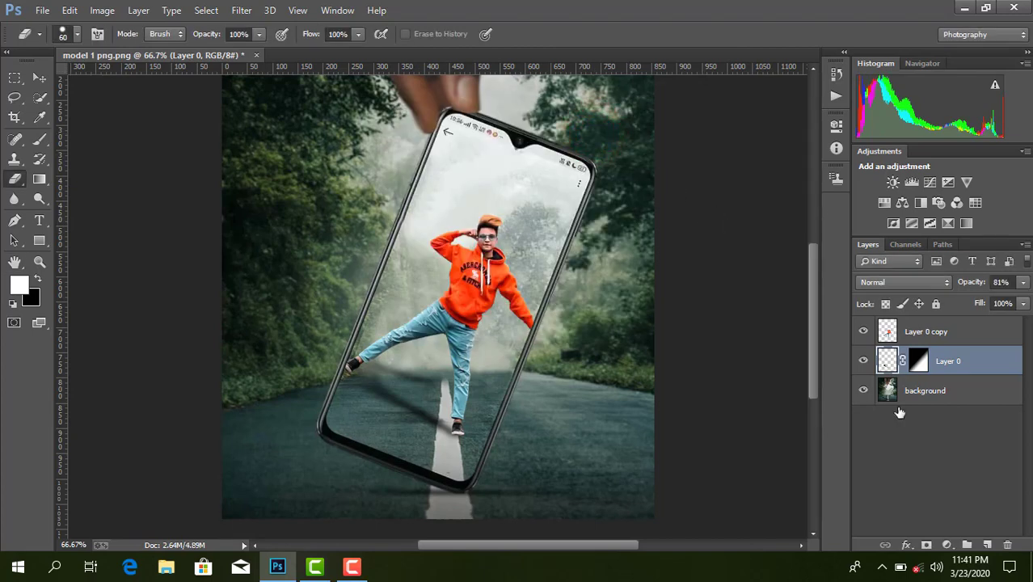
Step: Merge all visible layers into the background layer
left_click(924, 391)
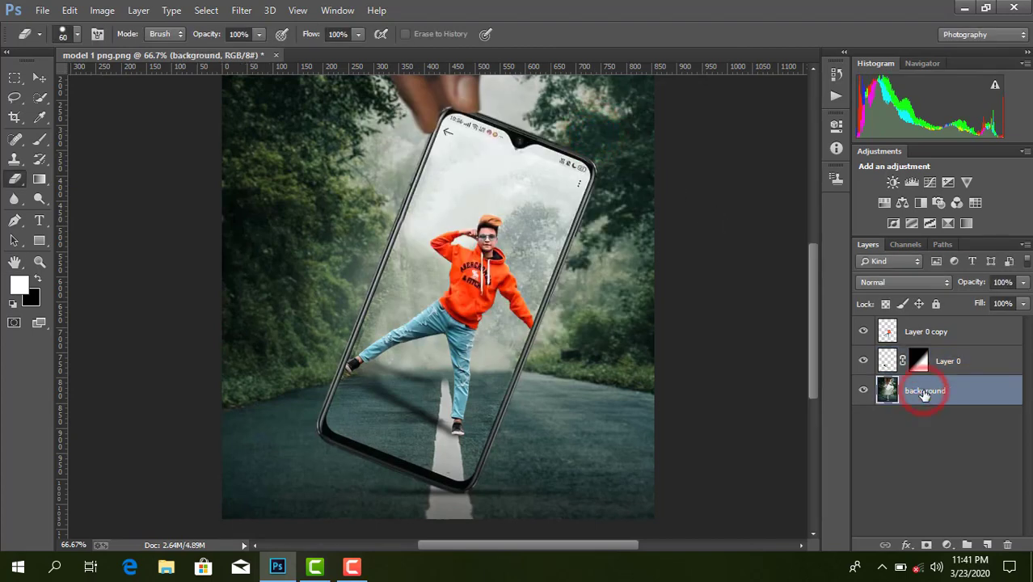
key("ctrl+minus")
key("ctrl+minus")
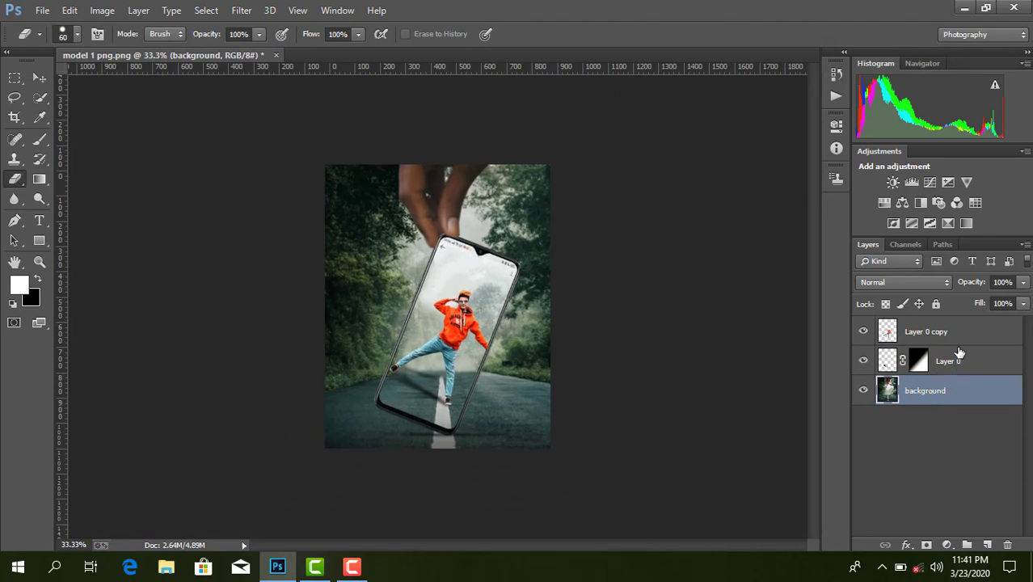
key("ctrl+plus")
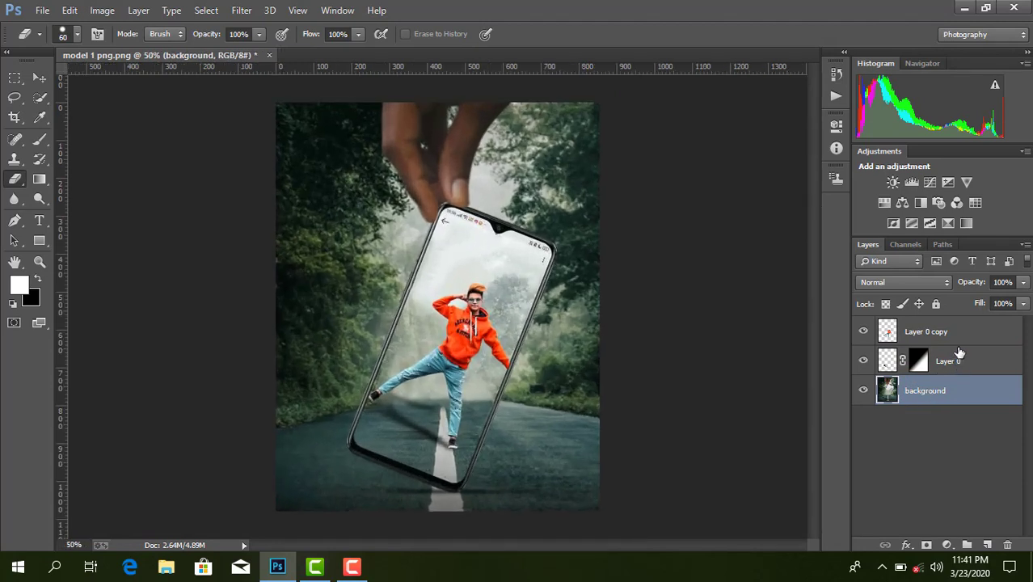
right_click(919, 396)
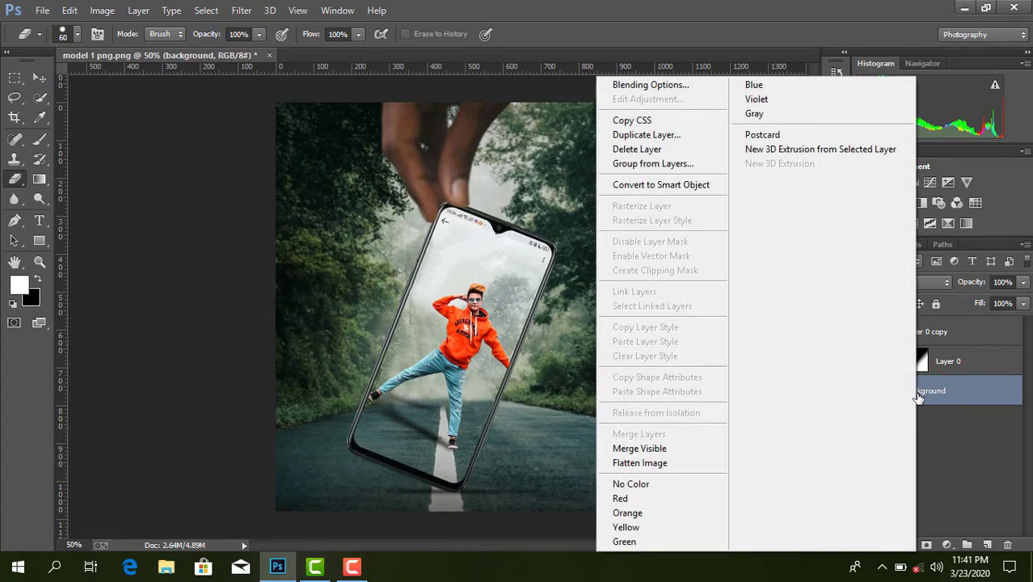
left_click(654, 450)
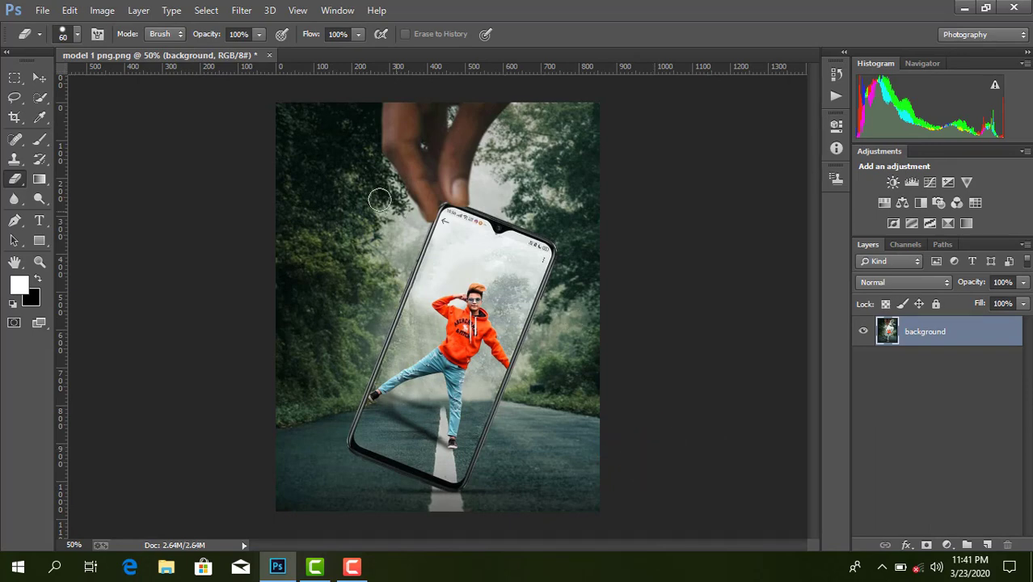
Step: Open the Camera Raw filter on the merged image with a side-by-side before/after preview
left_click(241, 10)
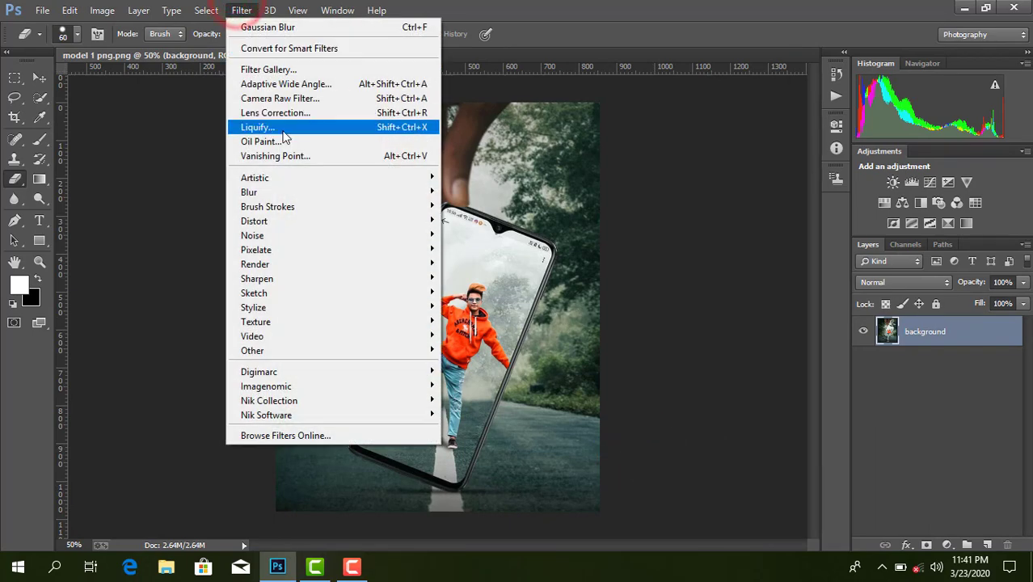
left_click(296, 98)
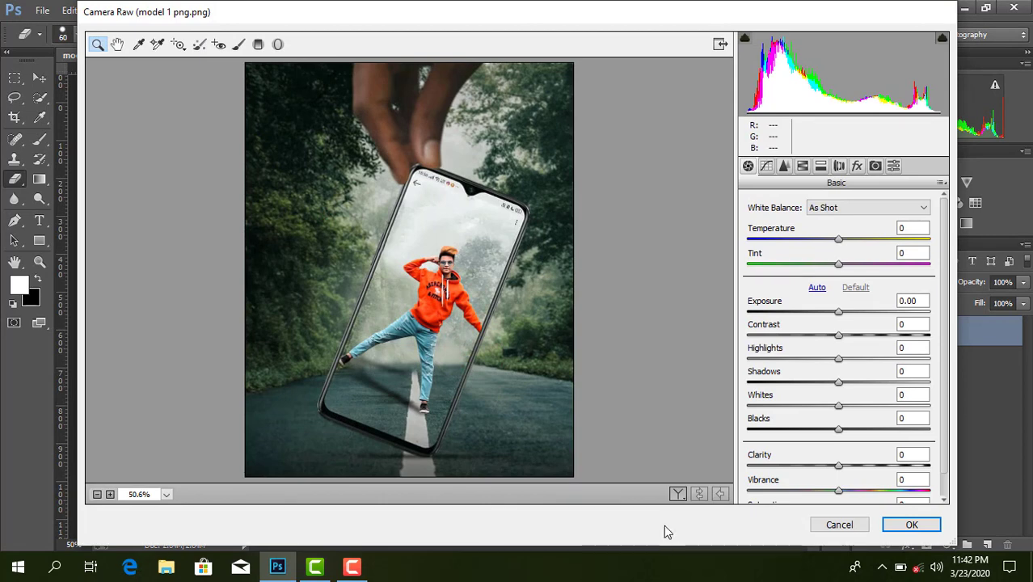
left_click(677, 495)
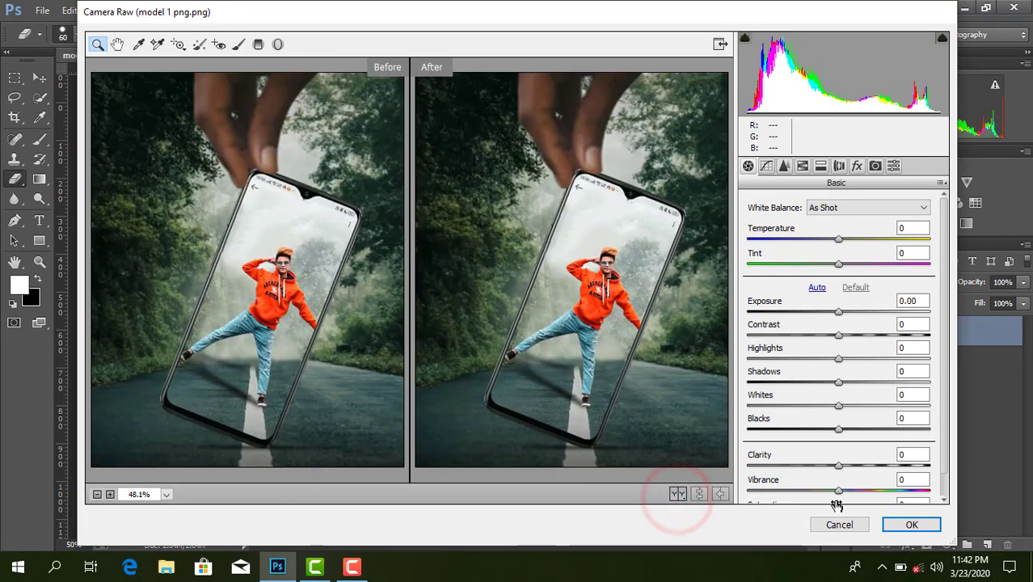
Step: Set Highlights to -14, Shadows and Whites to +44, Blacks to -13, Clarity to +32, Vibrance to +30 and Luminance noise reduction to 68
left_click_drag(841, 495, 867, 466)
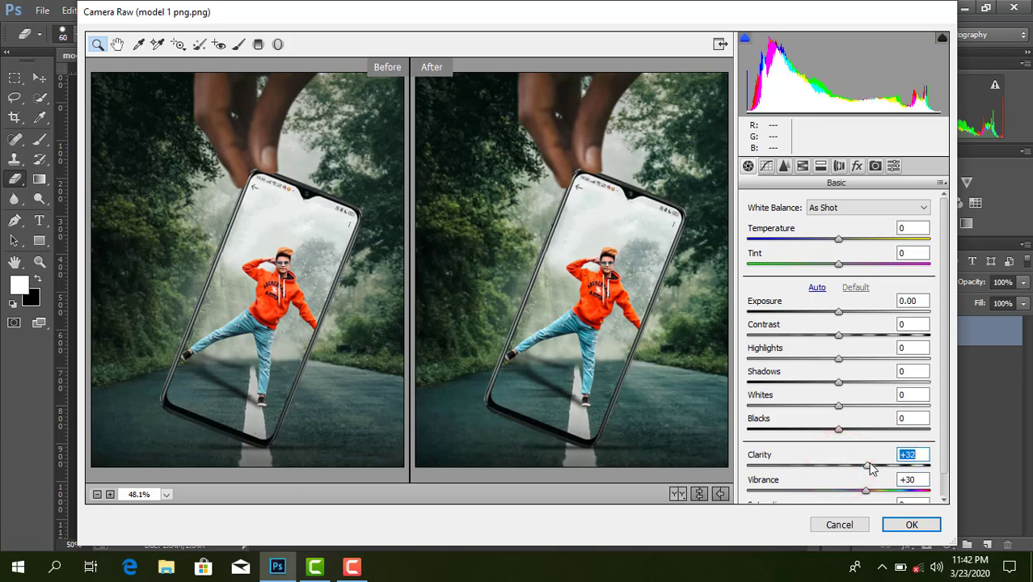
left_click_drag(839, 434, 877, 383)
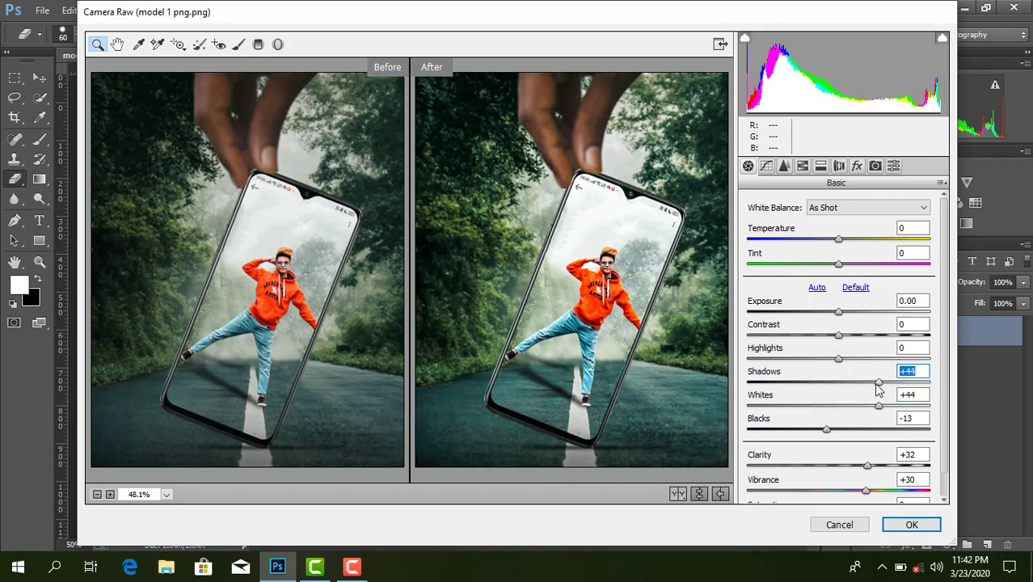
left_click_drag(838, 362, 825, 364)
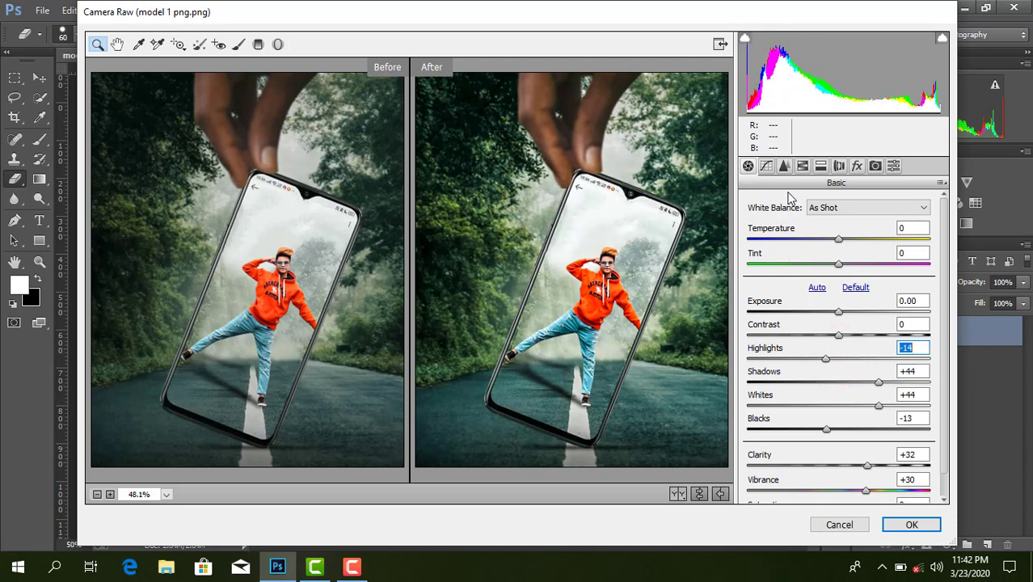
left_click(783, 167)
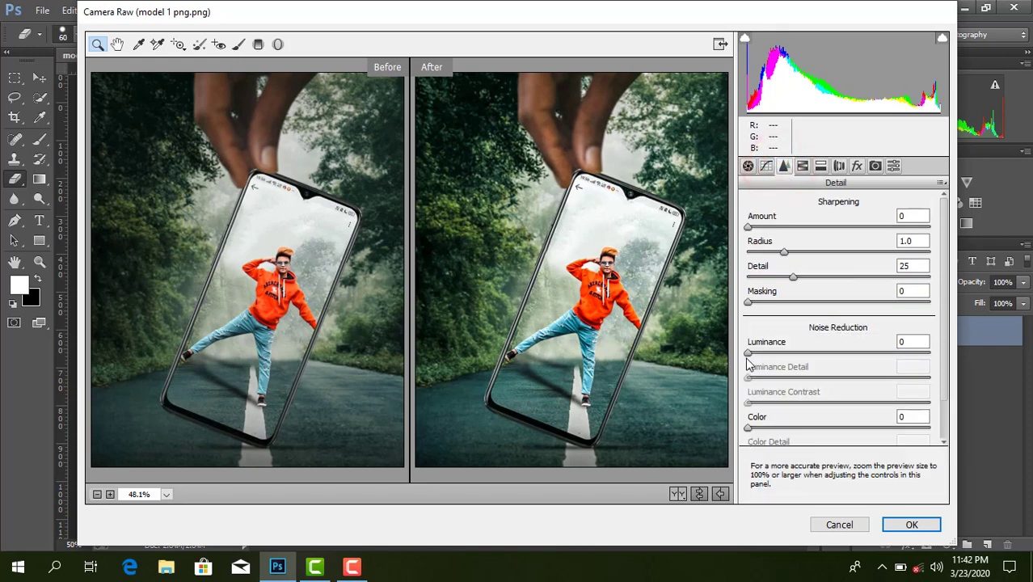
left_click_drag(748, 356, 871, 353)
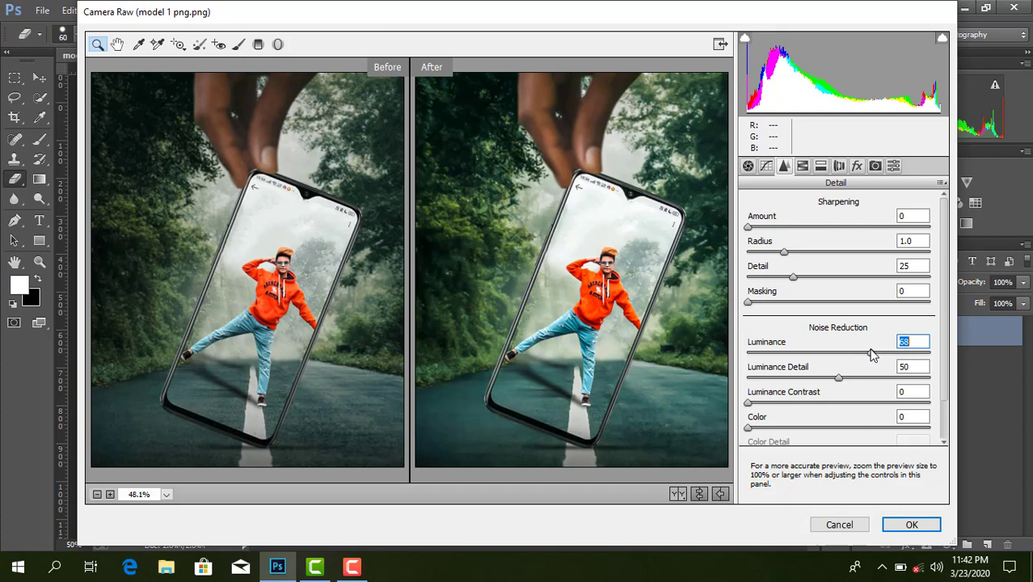
Step: Shift the HSL hues, setting Oranges to -8, Yellows to -7, Greens to +23 and Aquas to -24
left_click(803, 166)
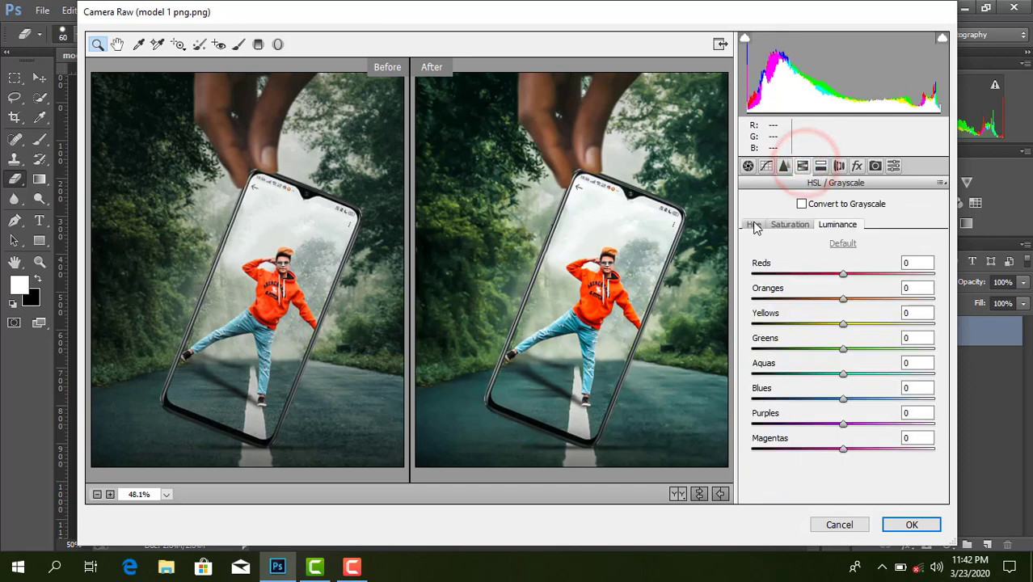
left_click(754, 224)
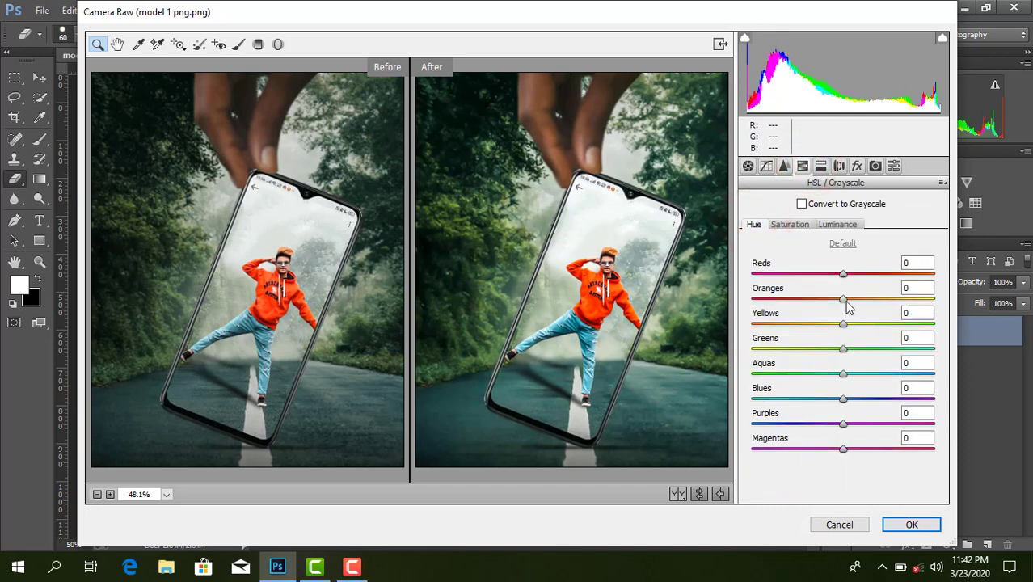
mouse_move(845, 299)
left_mouse_down()
mouse_move(881, 300)
mouse_move(827, 299)
mouse_move(838, 300)
left_mouse_up()
left_click_drag(843, 349, 865, 342)
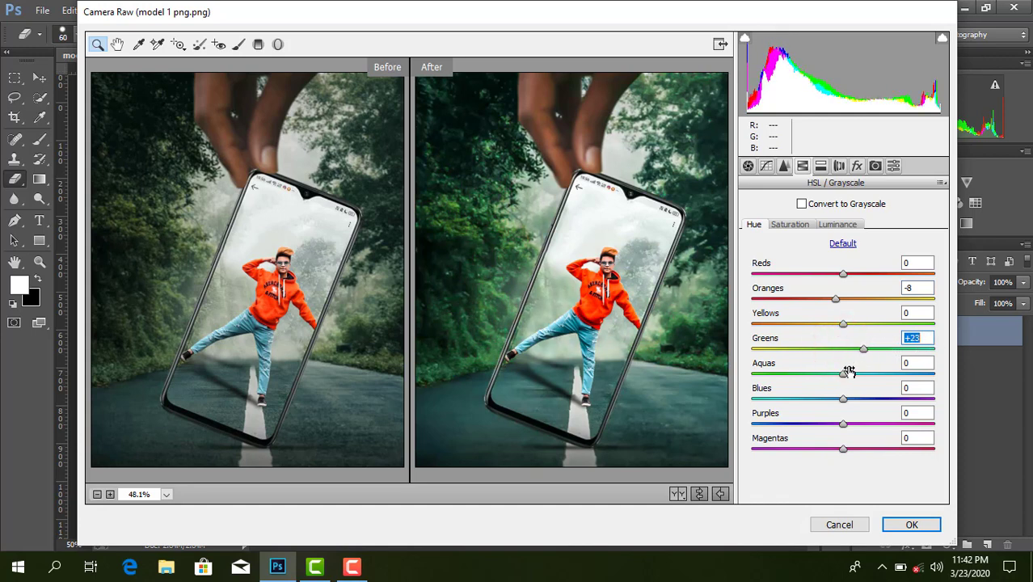
left_click_drag(846, 376, 828, 383)
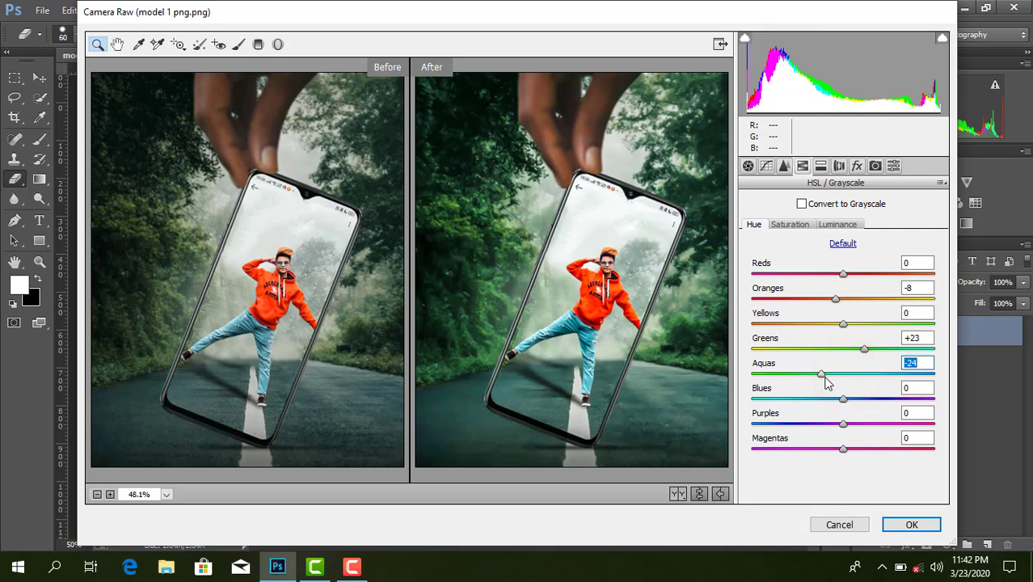
mouse_move(843, 323)
left_mouse_down()
mouse_move(883, 323)
mouse_move(839, 323)
left_mouse_up()
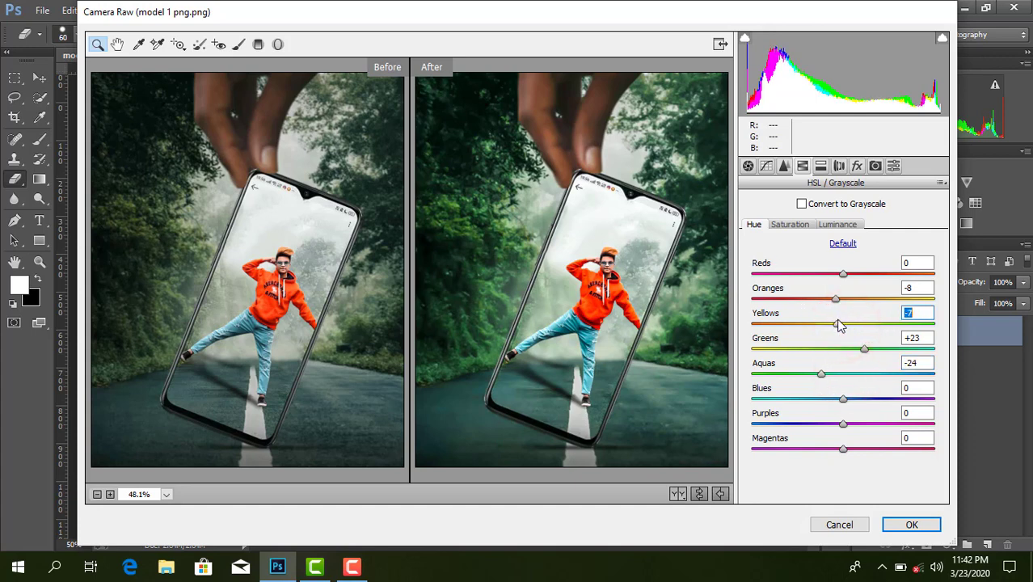
Step: Set the HSL saturation of Greens to +58 and Aquas to +34, and the luminance of Greens to -33
left_click(780, 225)
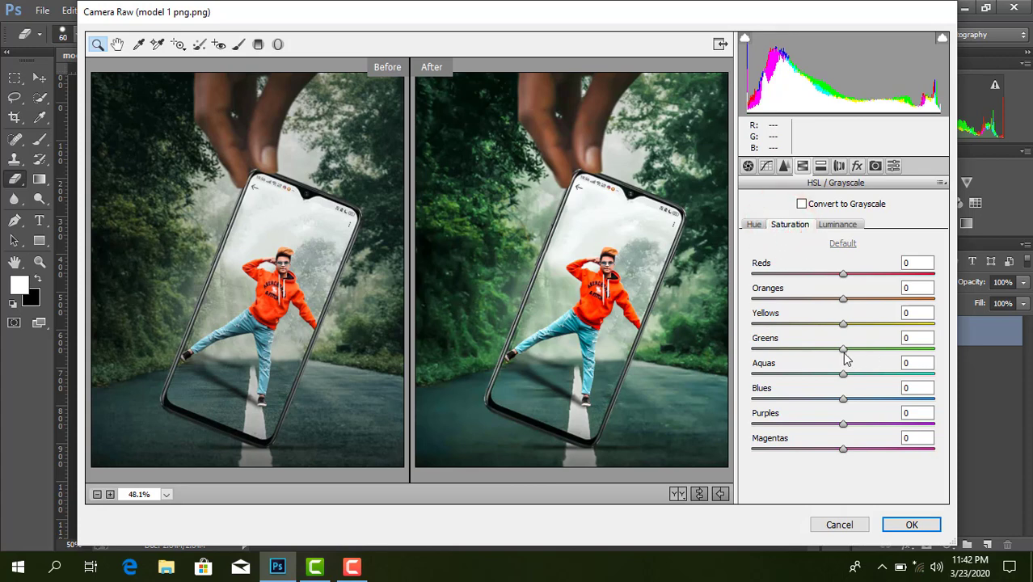
left_click_drag(843, 349, 896, 349)
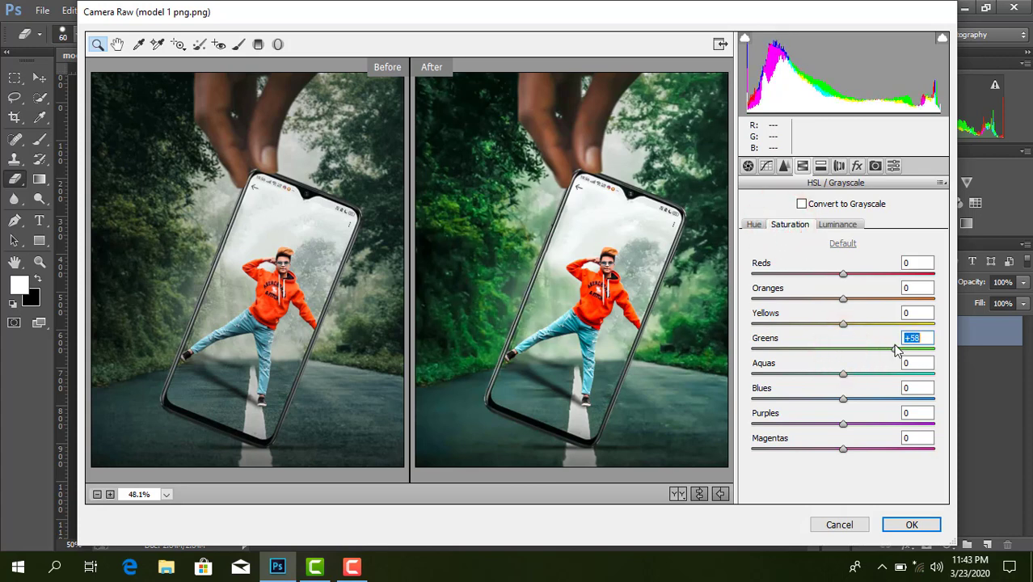
left_click_drag(843, 374, 873, 371)
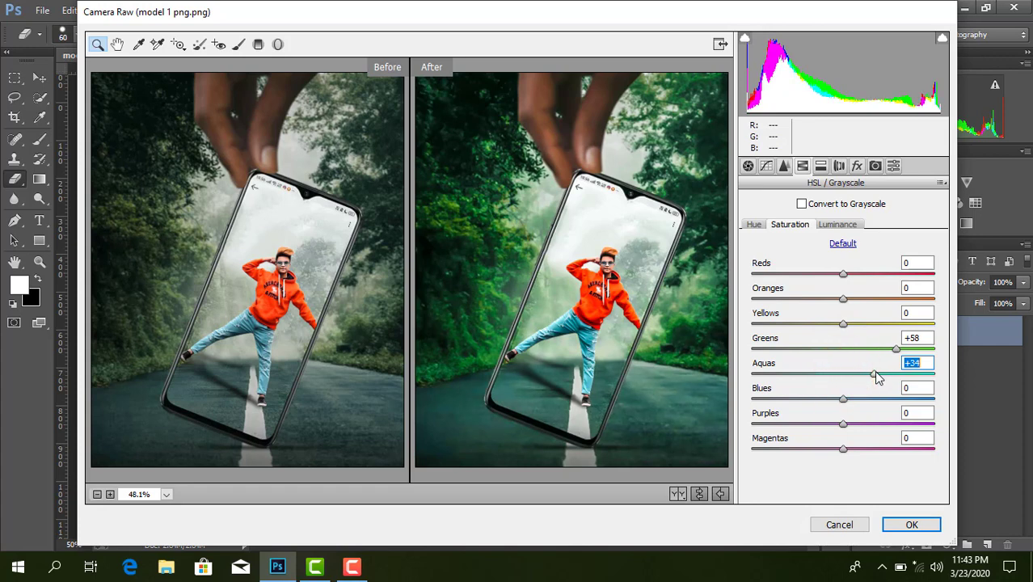
left_click(844, 226)
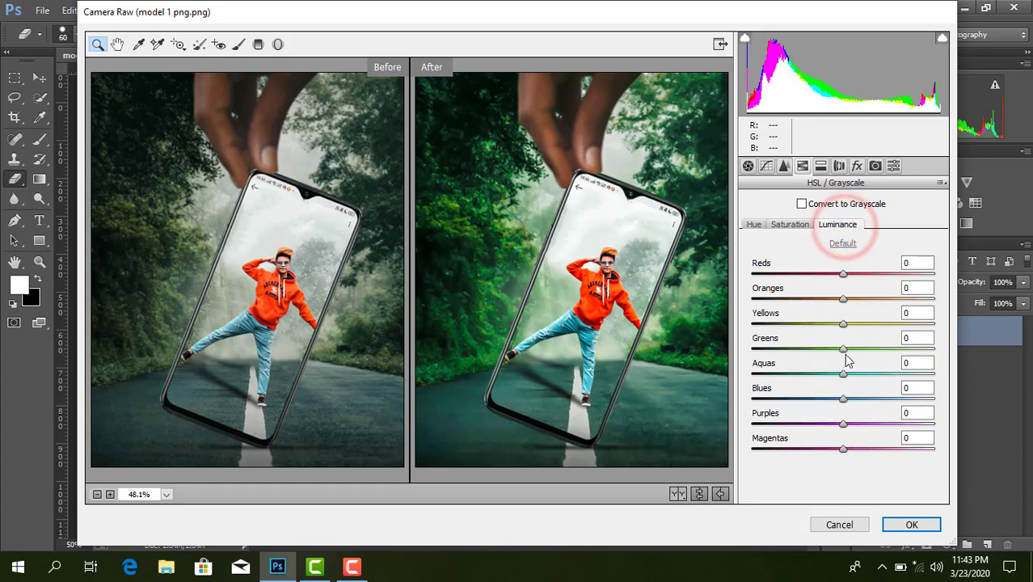
left_click_drag(843, 349, 817, 354)
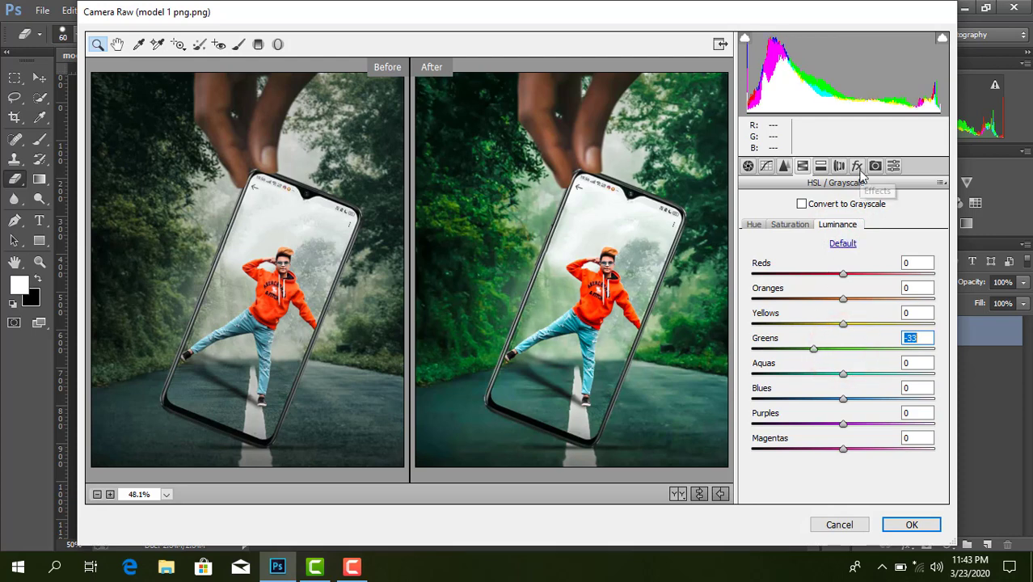
Step: Add a post-crop vignette with Amount -33 in the Highlight Priority style and apply the Camera Raw filter
left_click(857, 166)
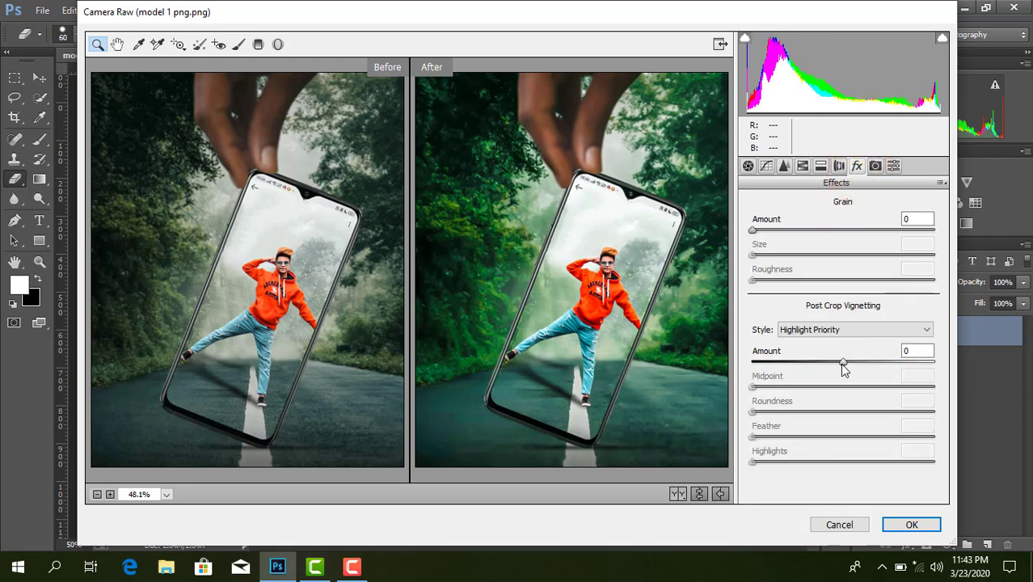
left_click_drag(841, 363, 815, 367)
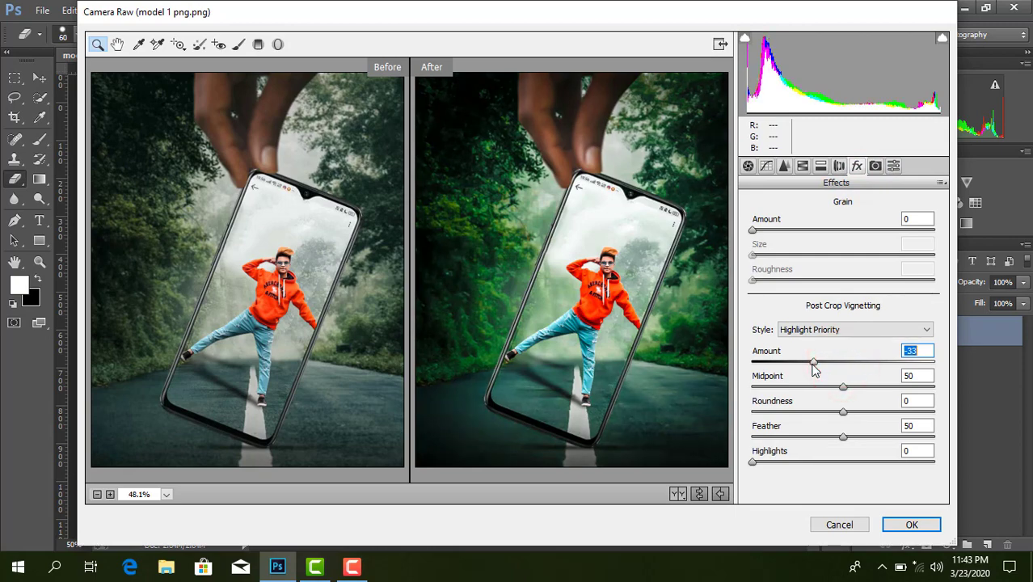
left_click(897, 525)
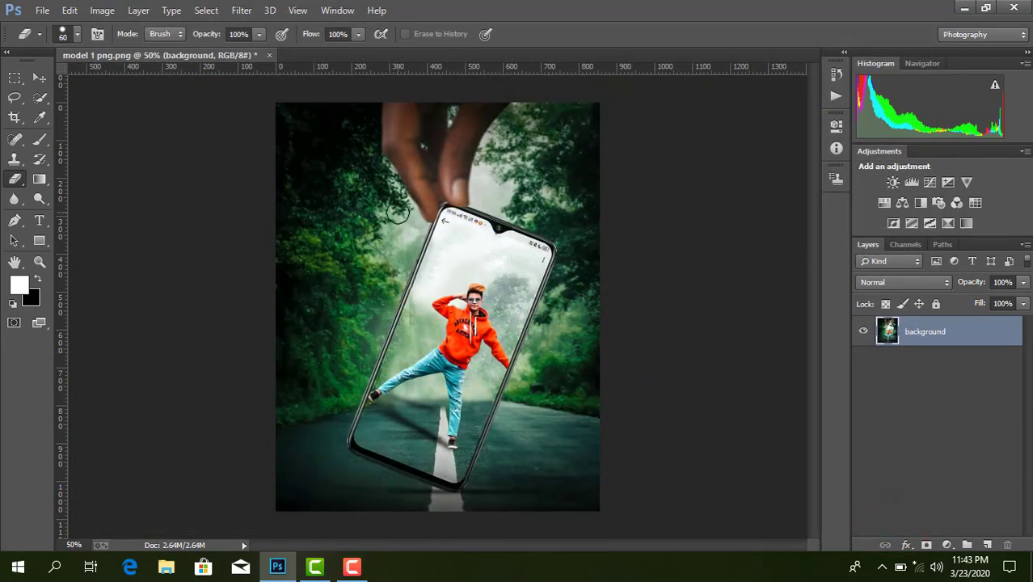
Step: Flatten the image into a single background layer
left_click(36, 79)
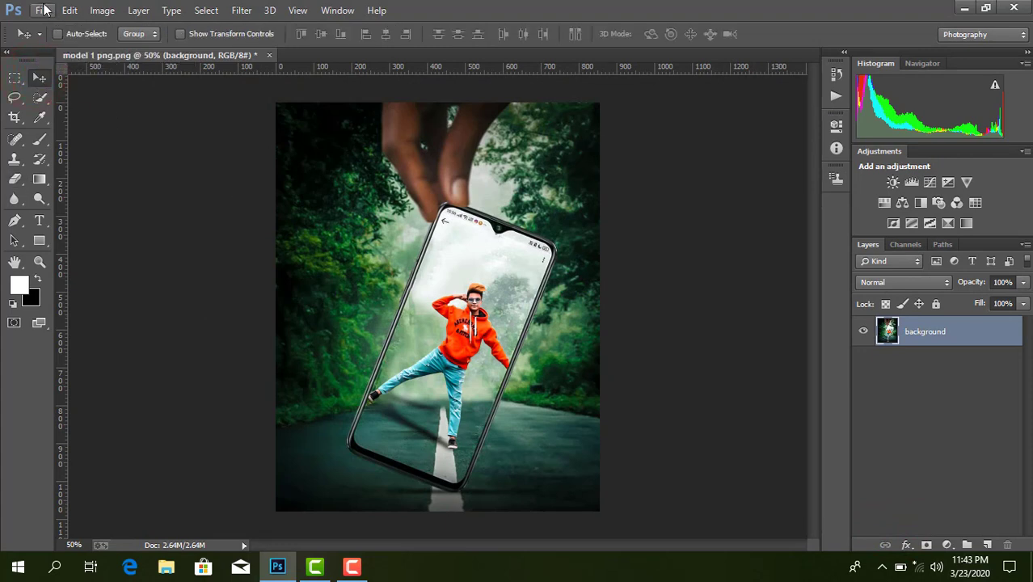
right_click(929, 346)
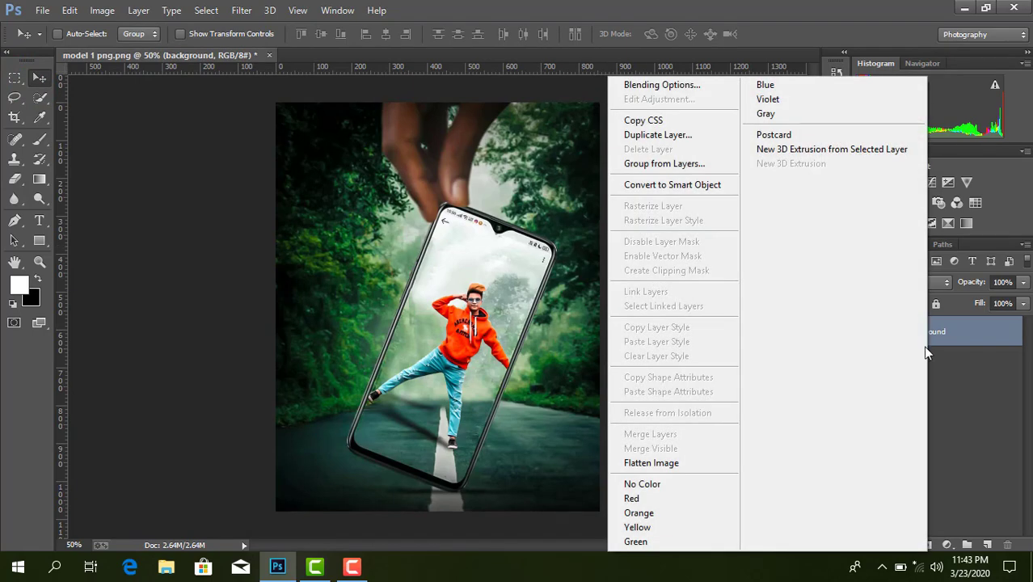
left_click(646, 463)
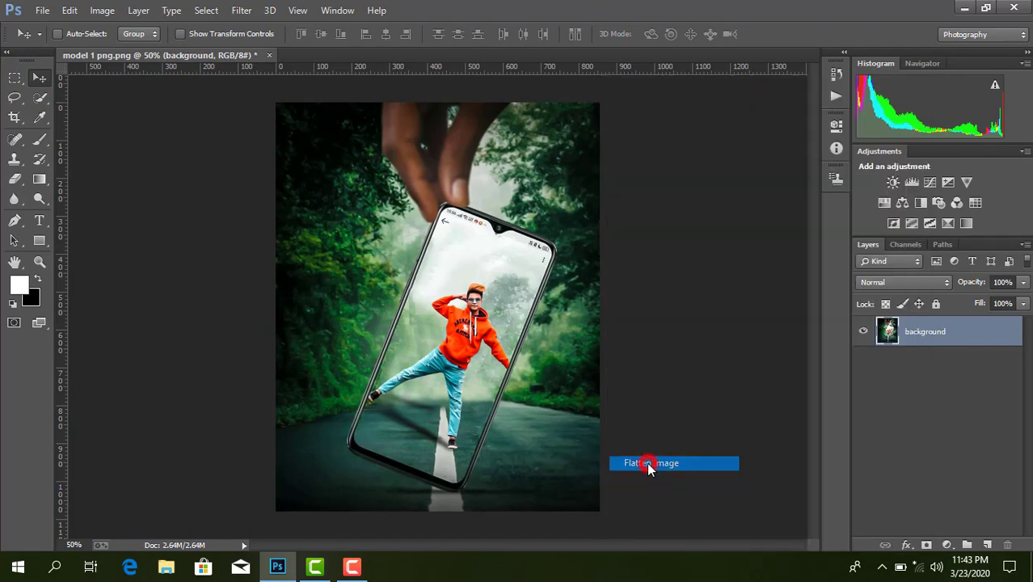
Step: Save a copy of the image to the Desktop as a JPEG named "new" at Maximum quality 10, Baseline ("Standard")
left_click(38, 10)
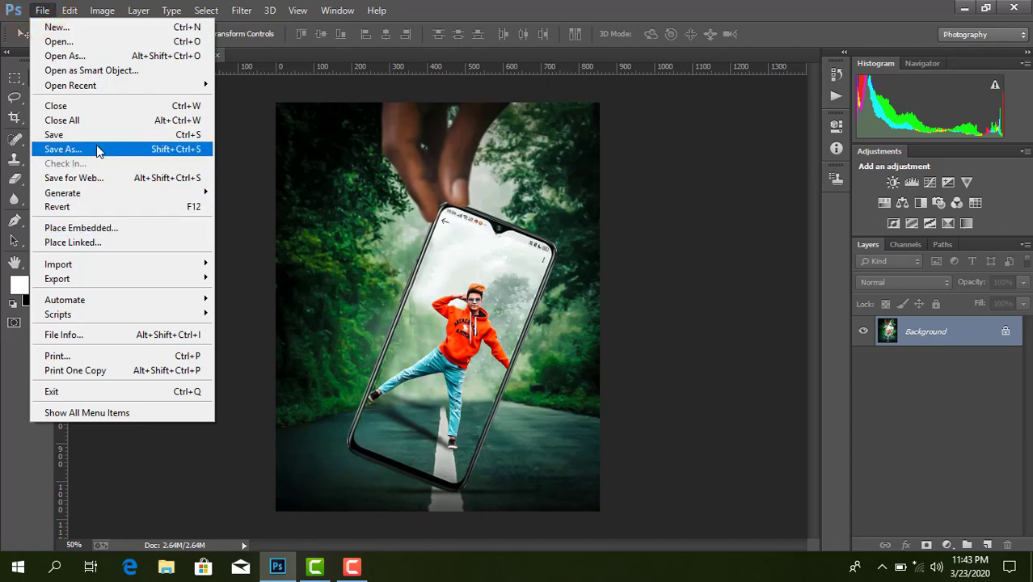
left_click(97, 150)
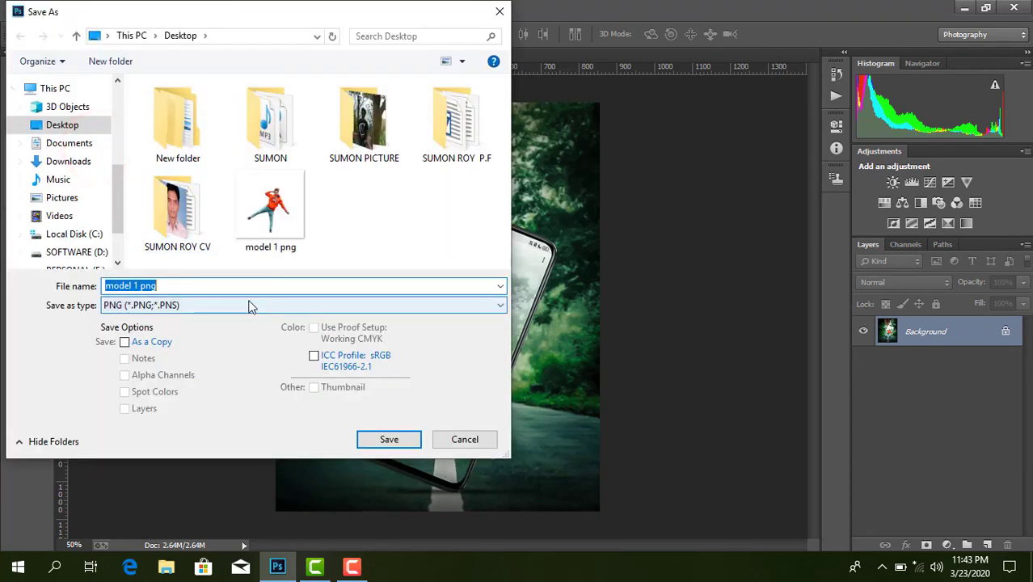
left_click(188, 289)
key("BackSpace")
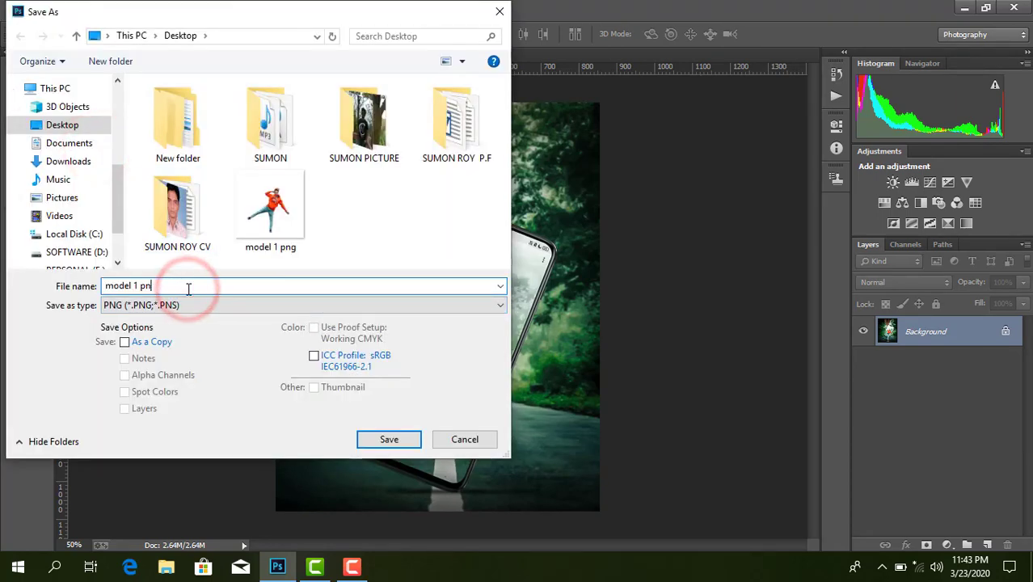
key("BackSpace")
key("BackSpace")
key("BackSpace")
key("BackSpace")
key("BackSpace")
key("BackSpace")
key("BackSpace")
key("BackSpace")
key("BackSpace")
key("BackSpace")
type("new")
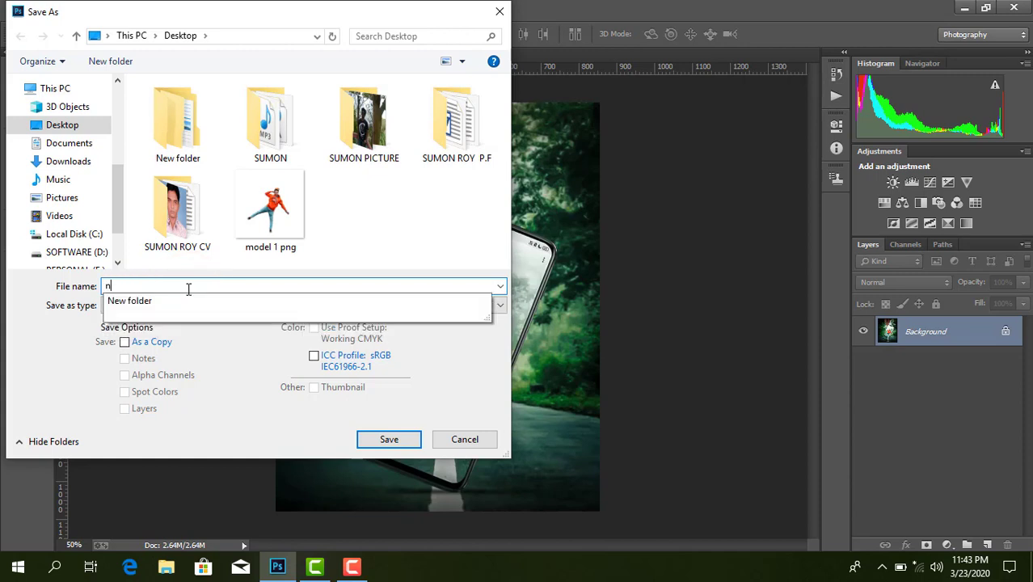
left_click(179, 430)
left_click(187, 306)
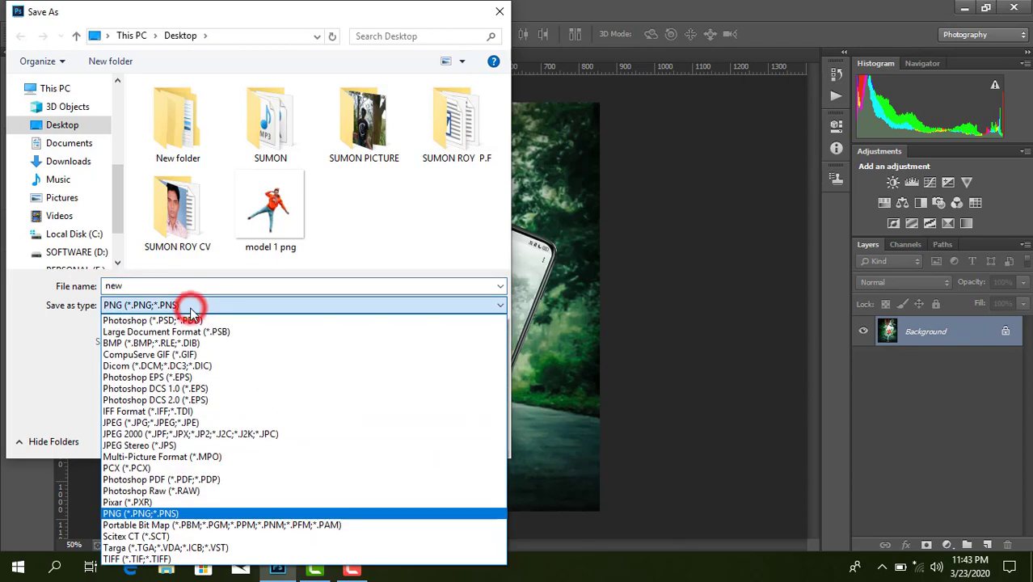
left_click(165, 422)
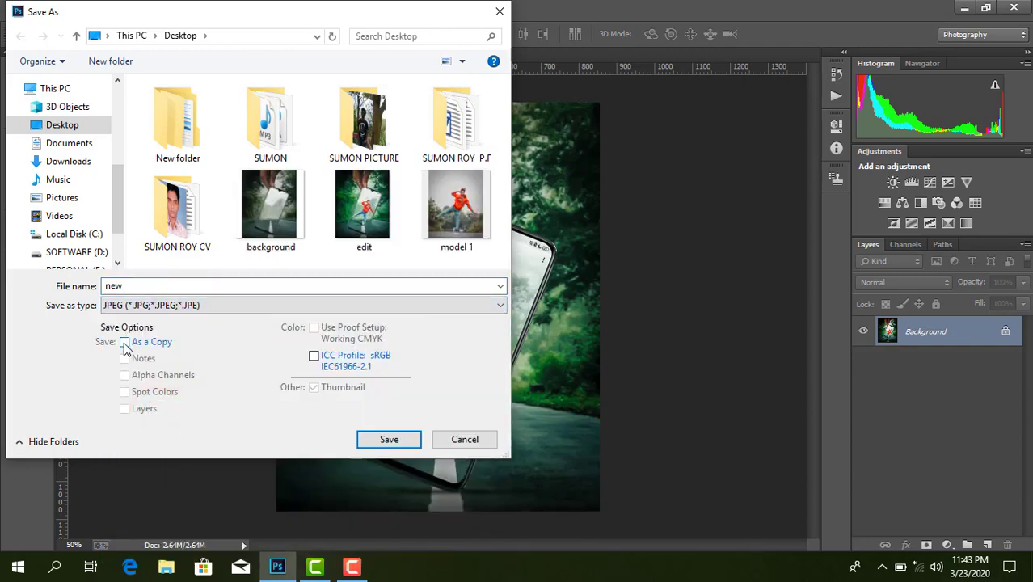
left_click(124, 342)
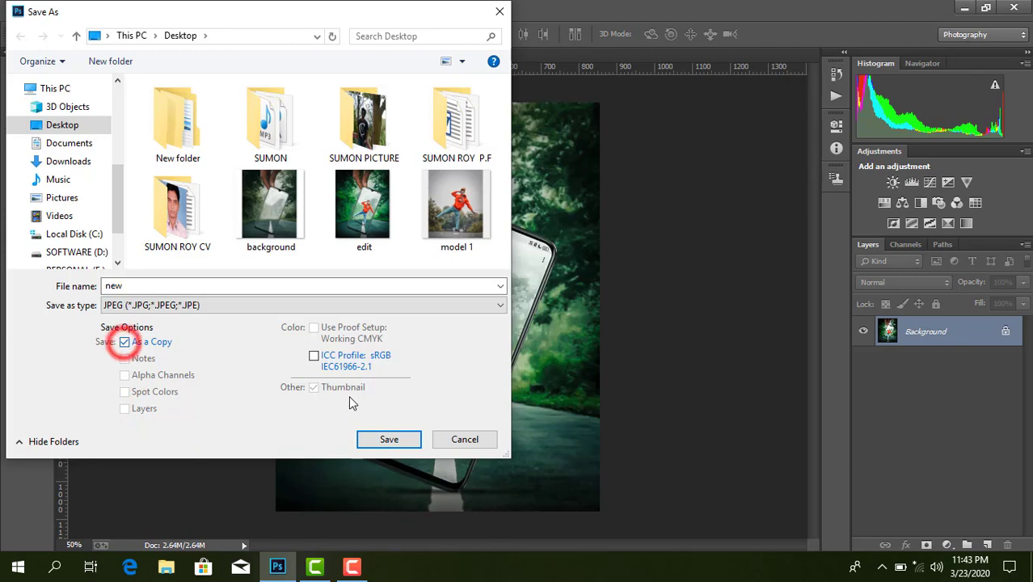
left_click(379, 442)
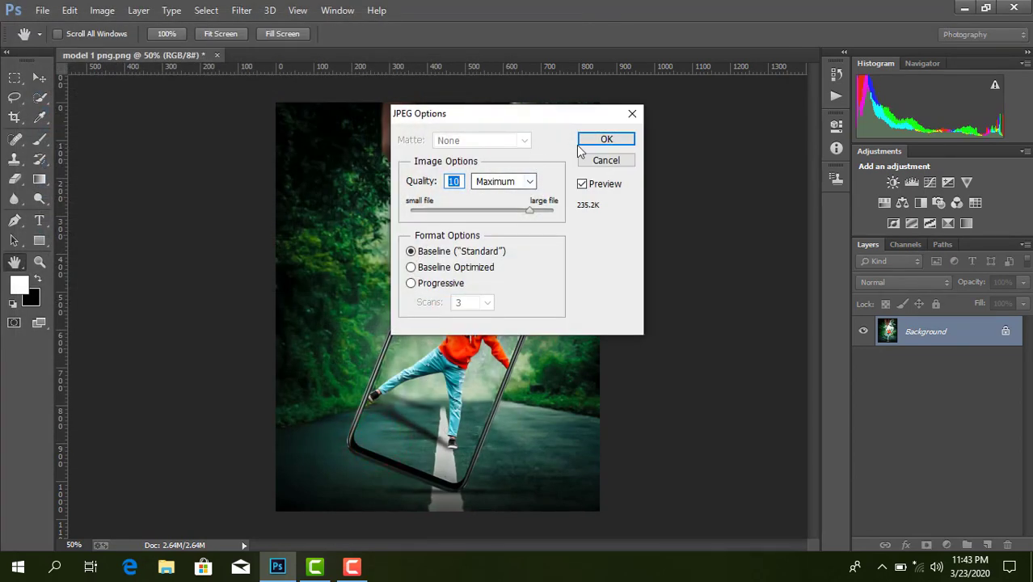
left_click(601, 140)
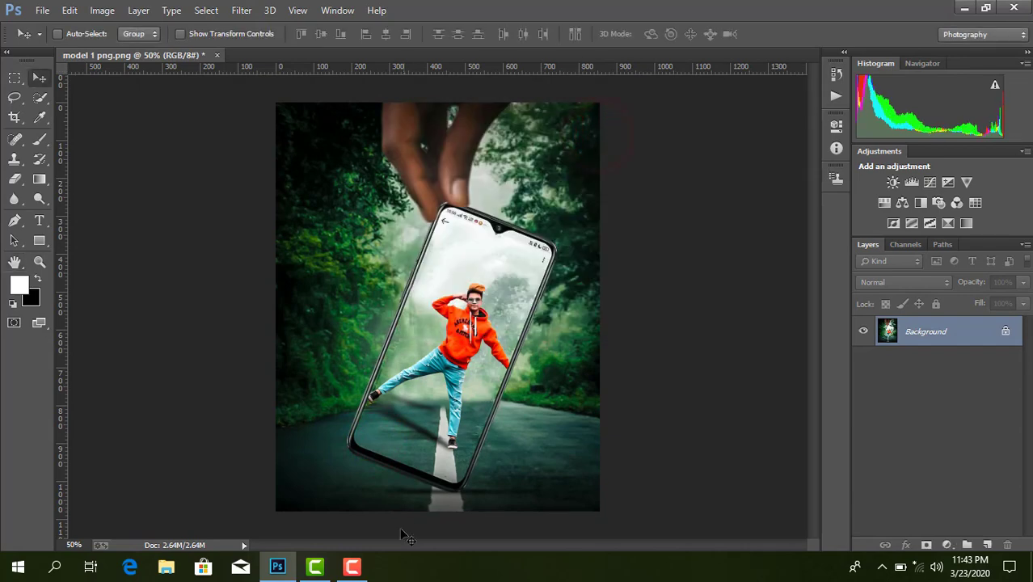
left_click(354, 569)
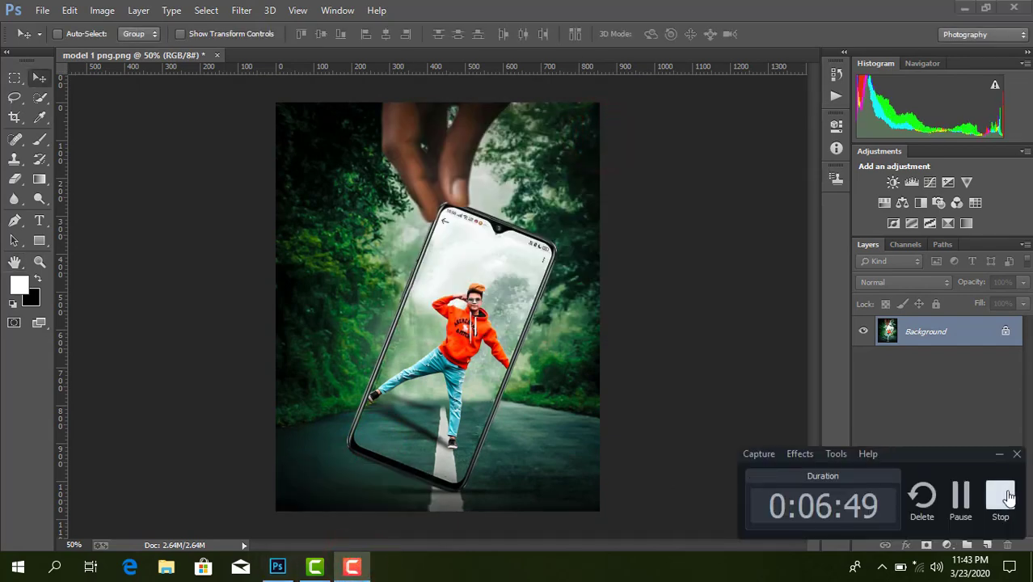